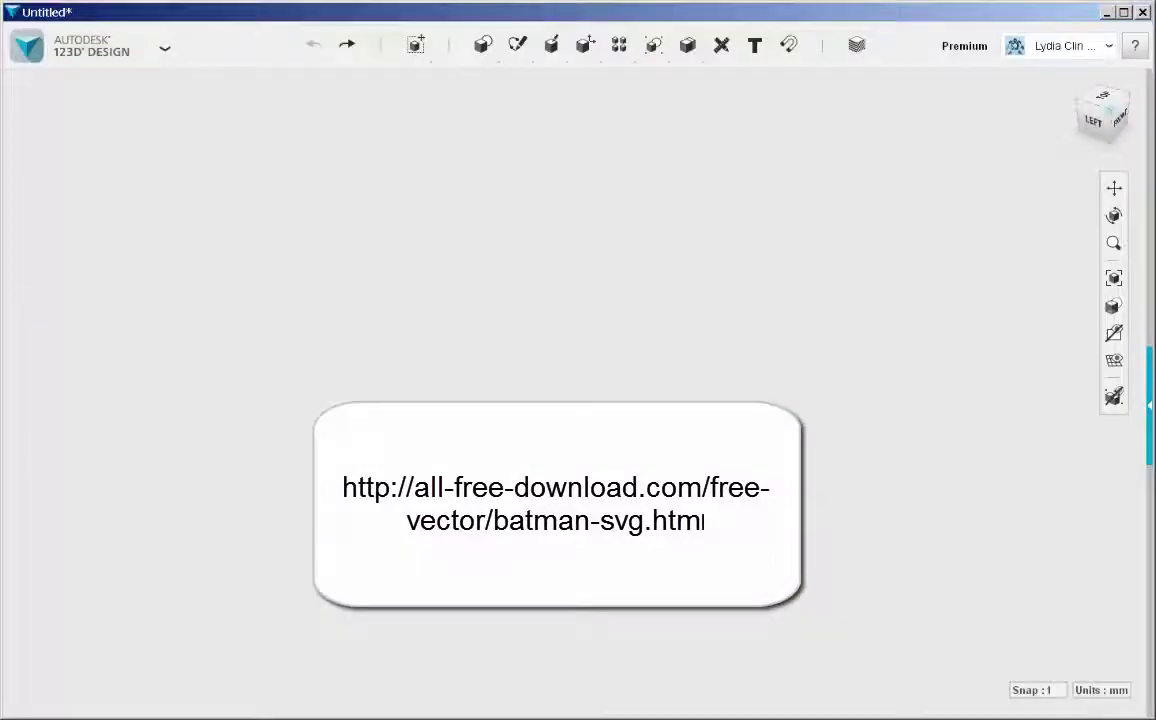
Import the SVG file batman-9 as a sketch.
click(31, 46)
mouse_move(31, 186)
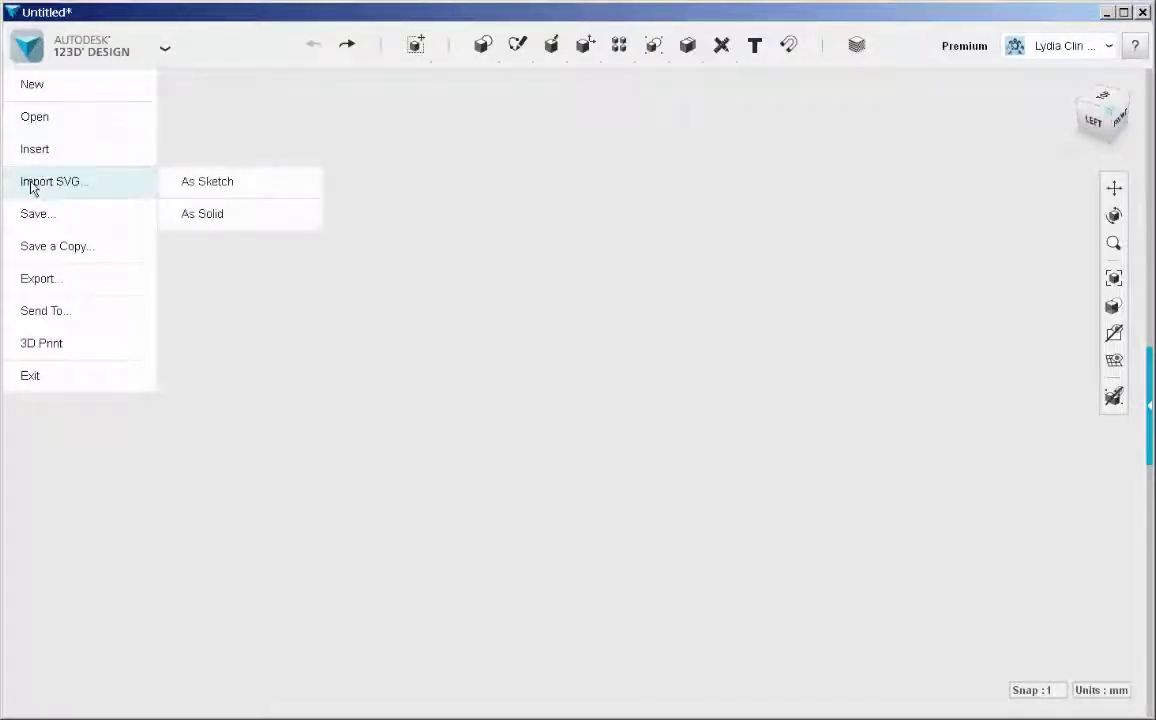
click(196, 184)
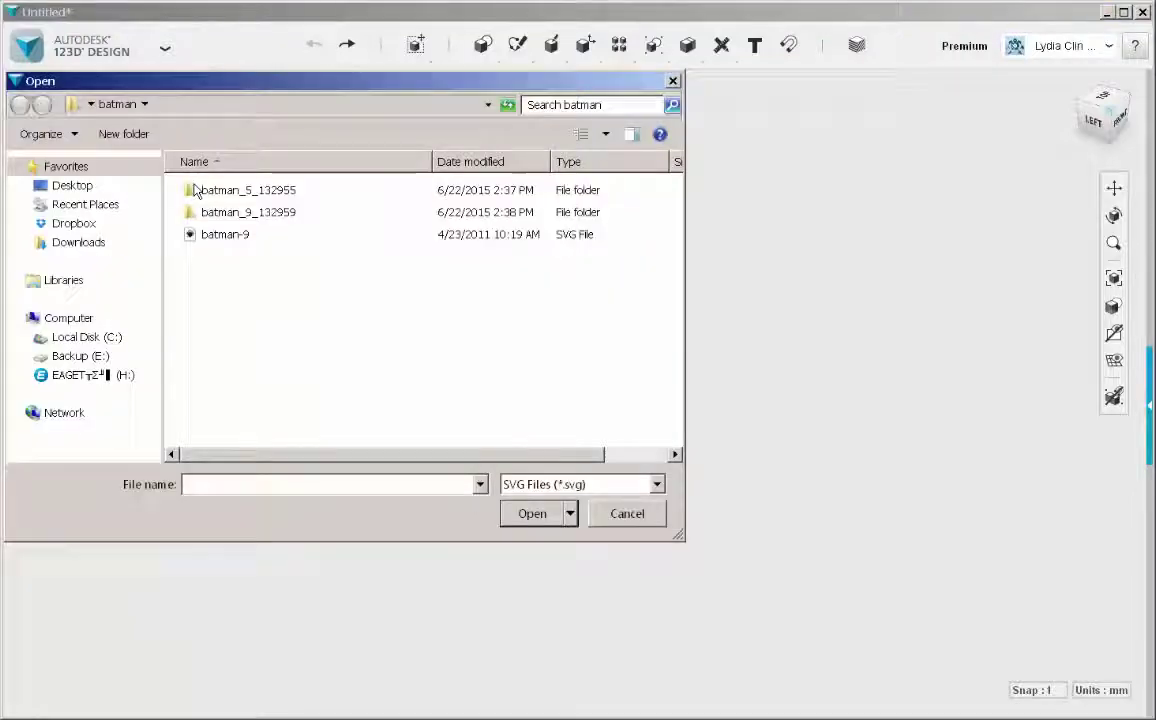
double_click(208, 236)
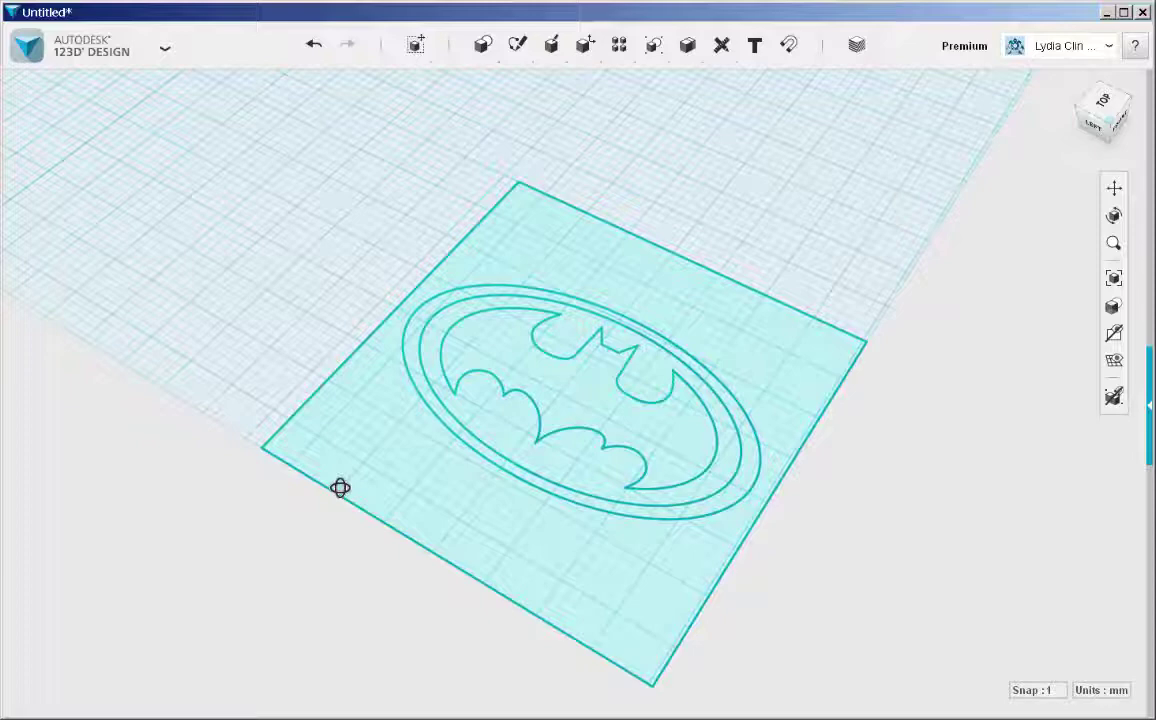
click(379, 380)
Trim away the four straight border lines around the Batman logo sketch.
mouse_move(517, 45)
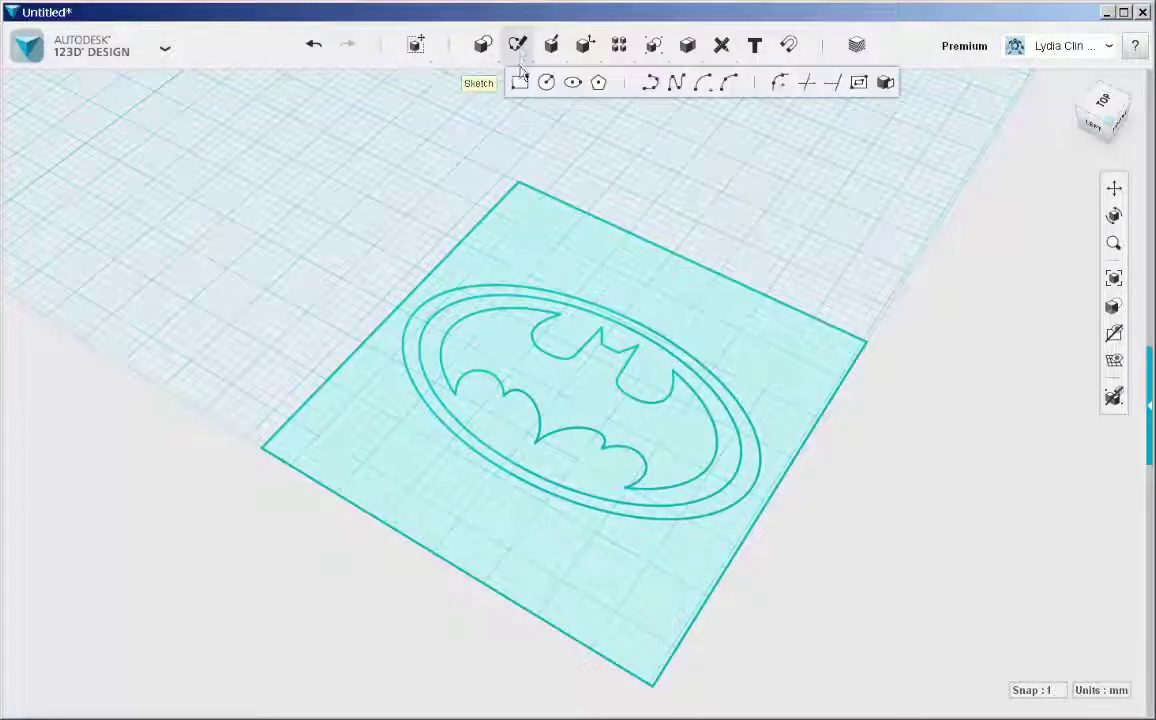
click(805, 85)
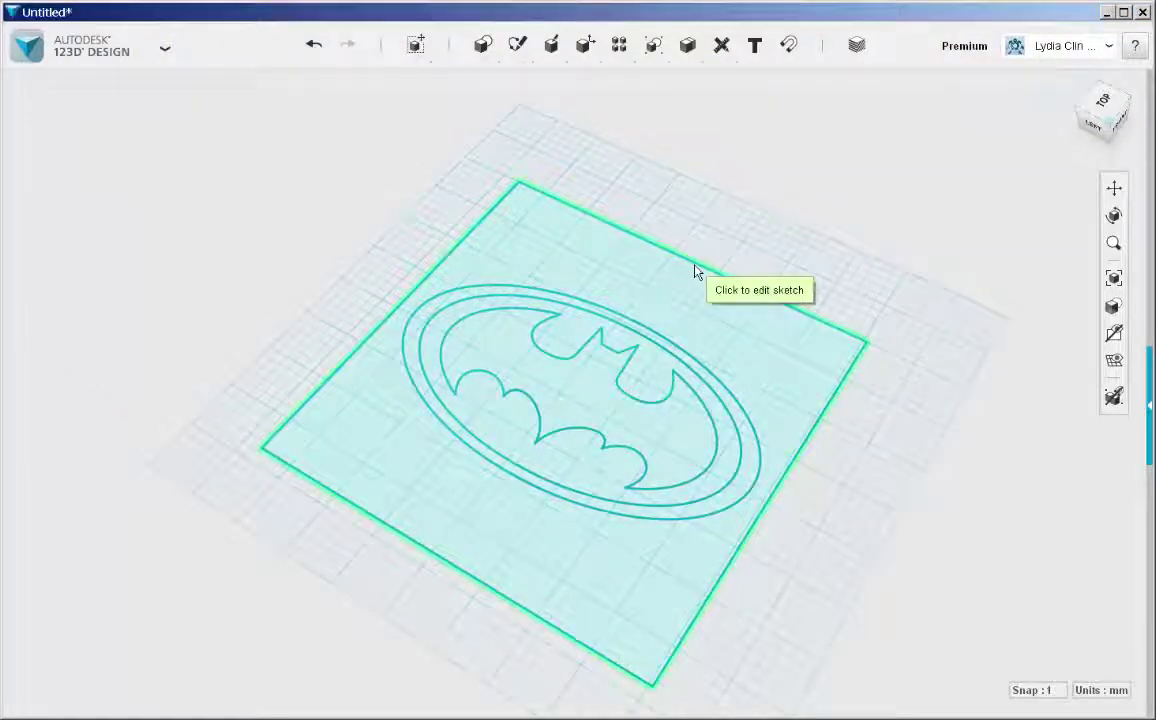
click(662, 250)
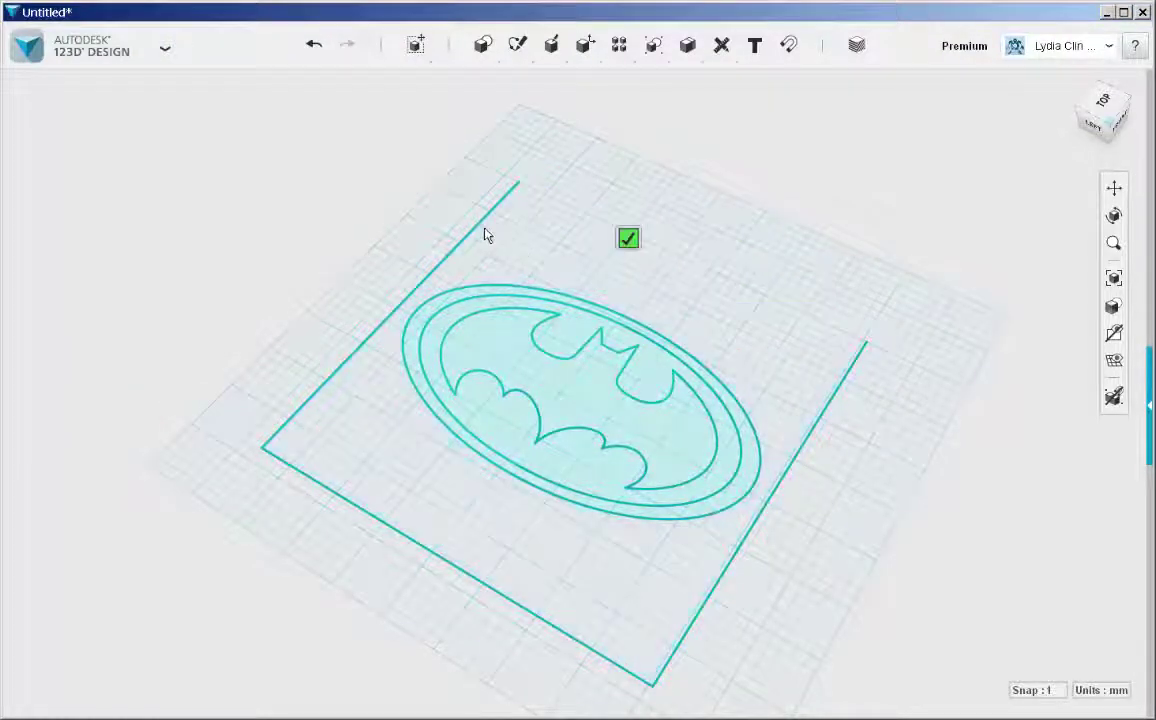
click(478, 229)
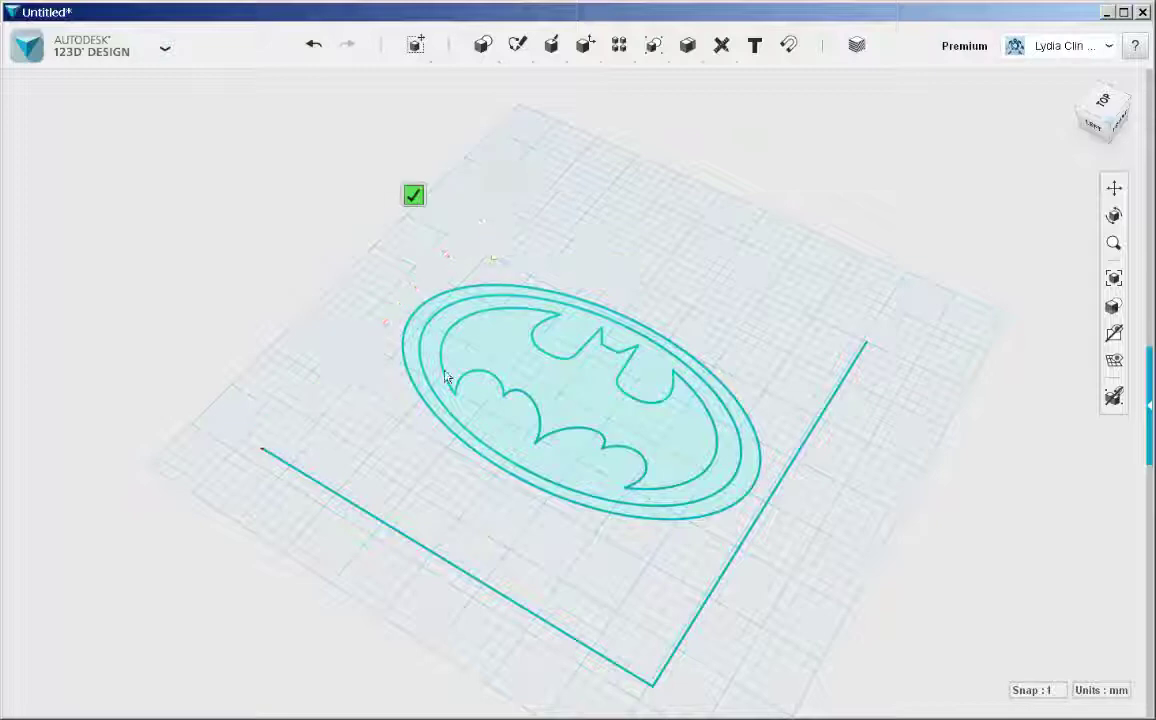
click(460, 578)
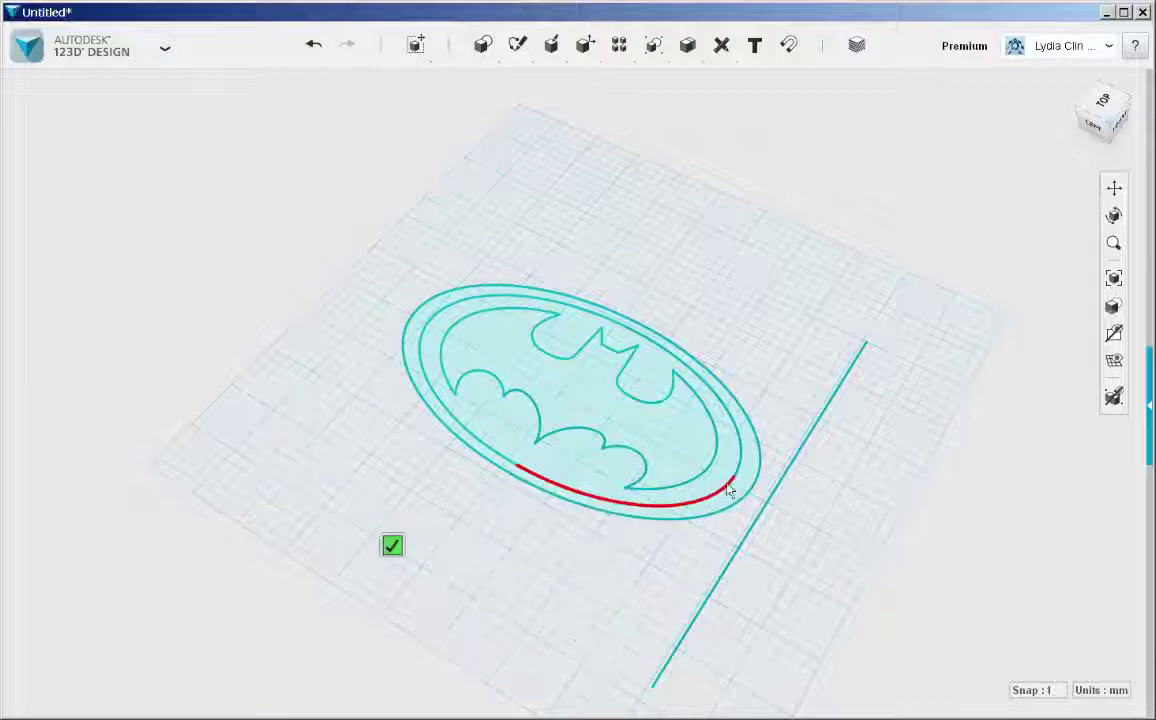
click(794, 468)
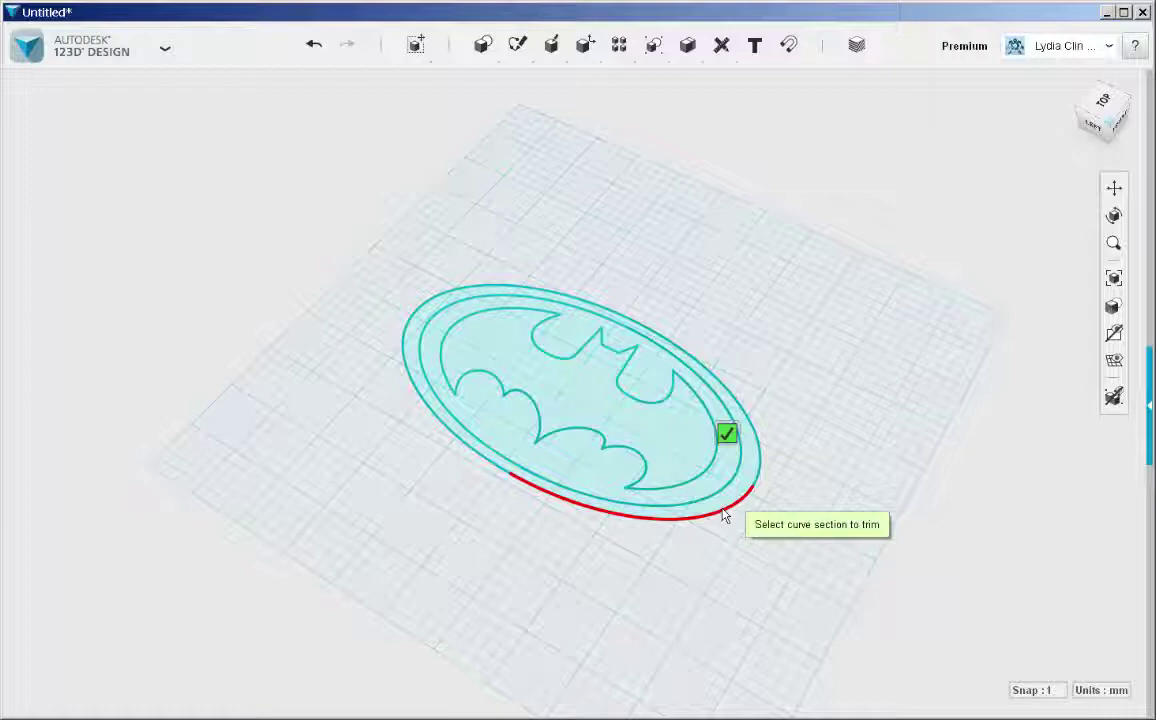
click(727, 437)
Extrude the bat-shaped profile 10 mm.
mouse_move(369, 457)
right_down()
mouse_move(362, 446)
mouse_move(402, 430)
right_up()
scroll(537, 427, up, 4)
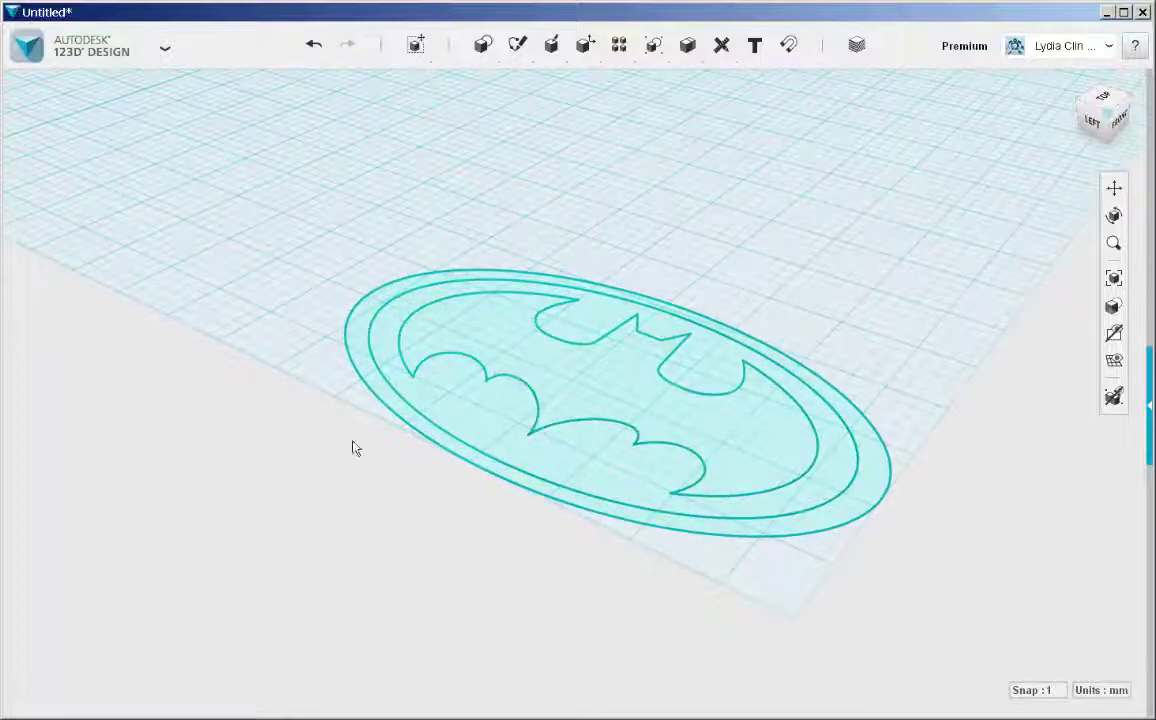
scroll(790, 456, up, 3)
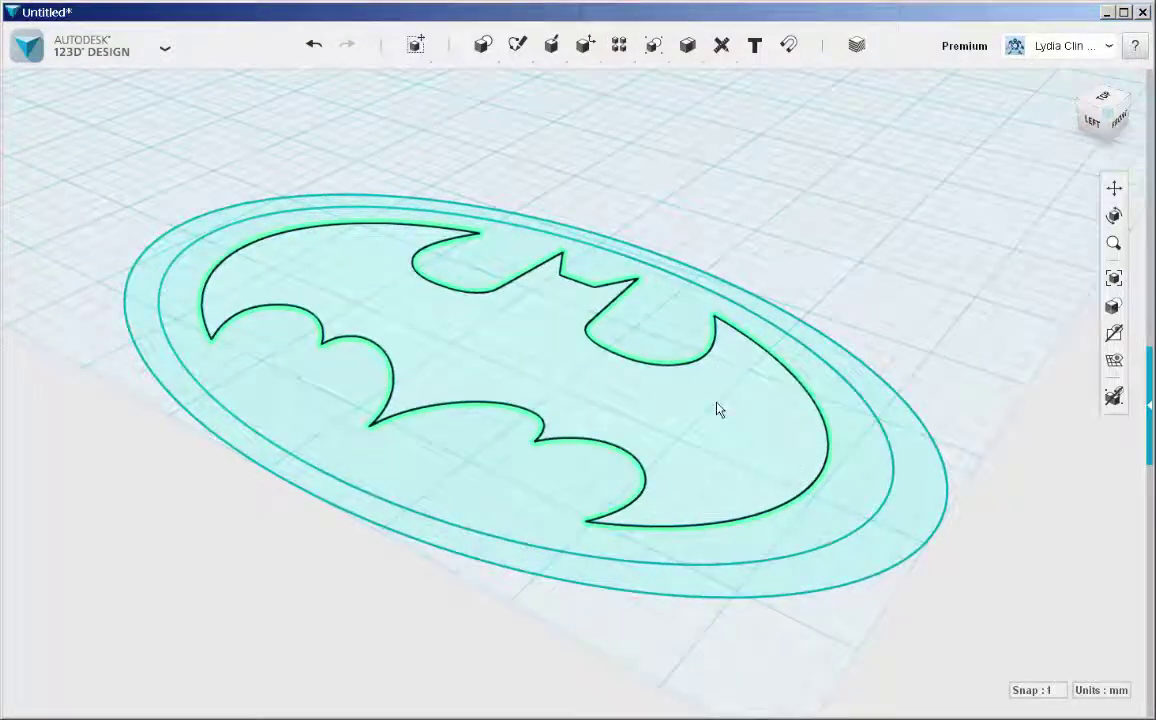
click(717, 410)
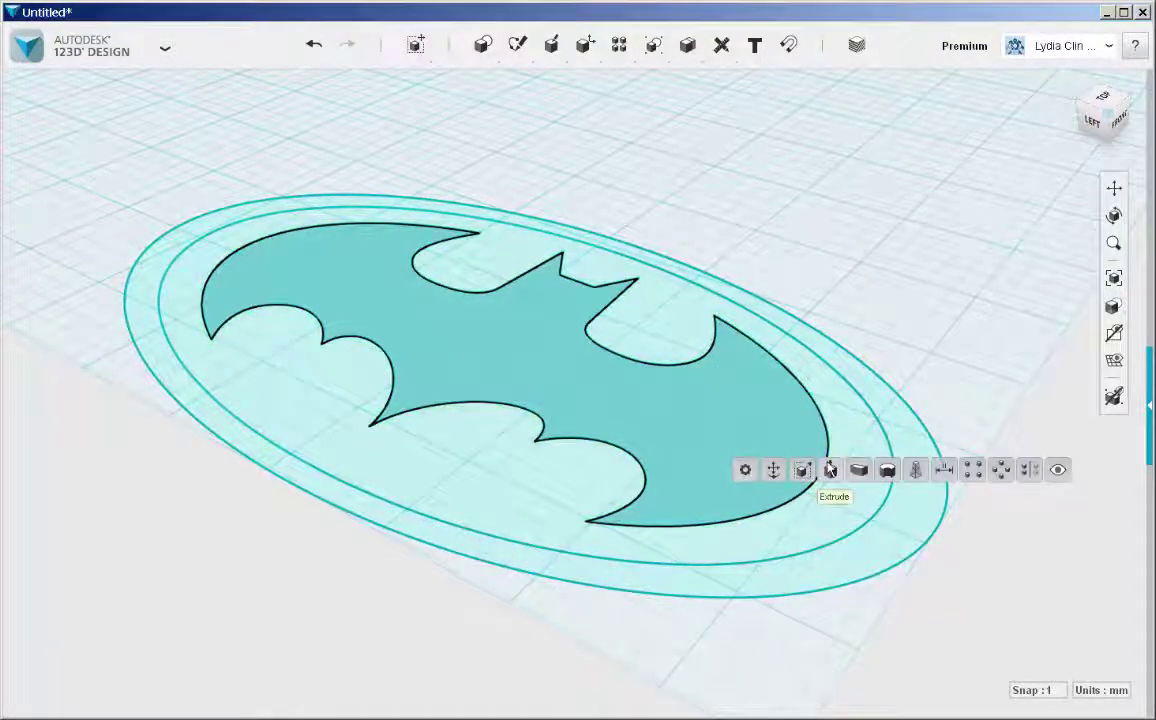
click(829, 470)
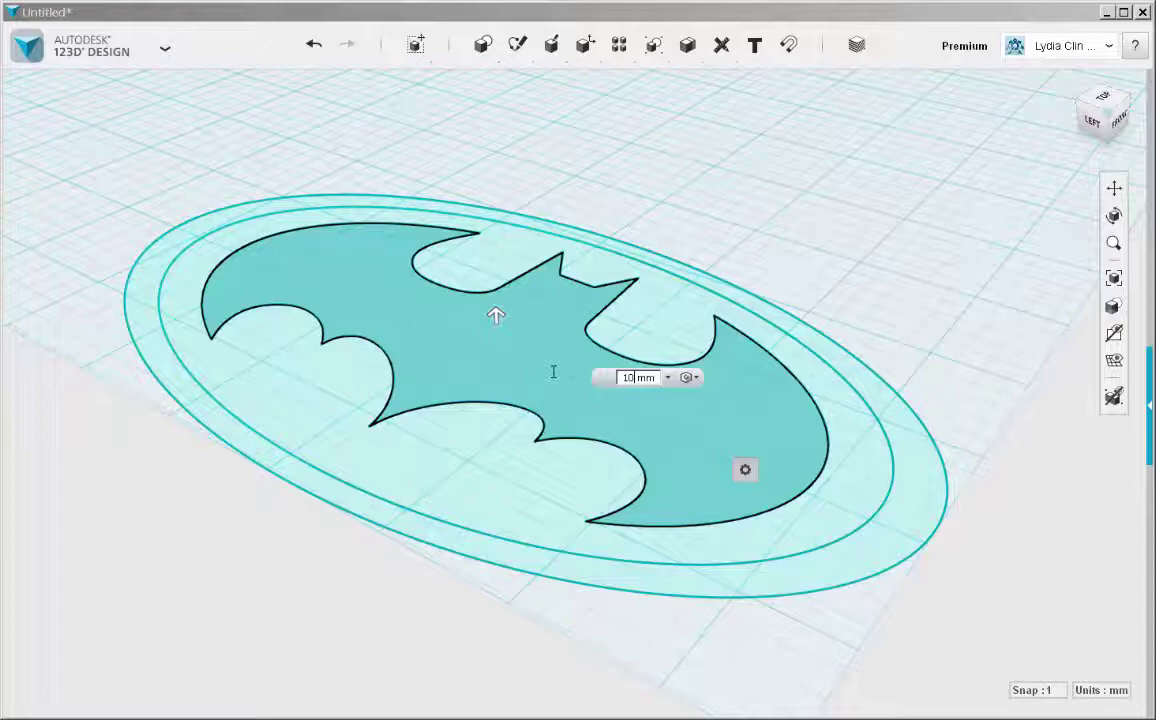
key(Return)
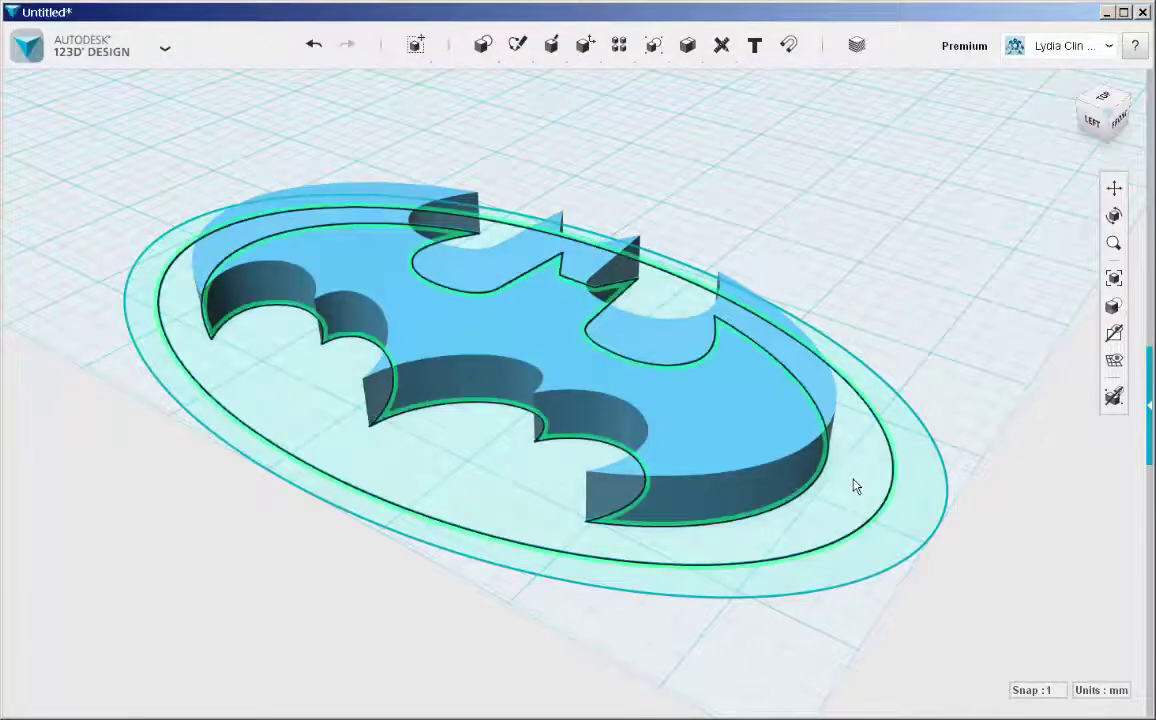
Extrude the region between the bat shape and the inner ellipse 20 mm.
click(851, 547)
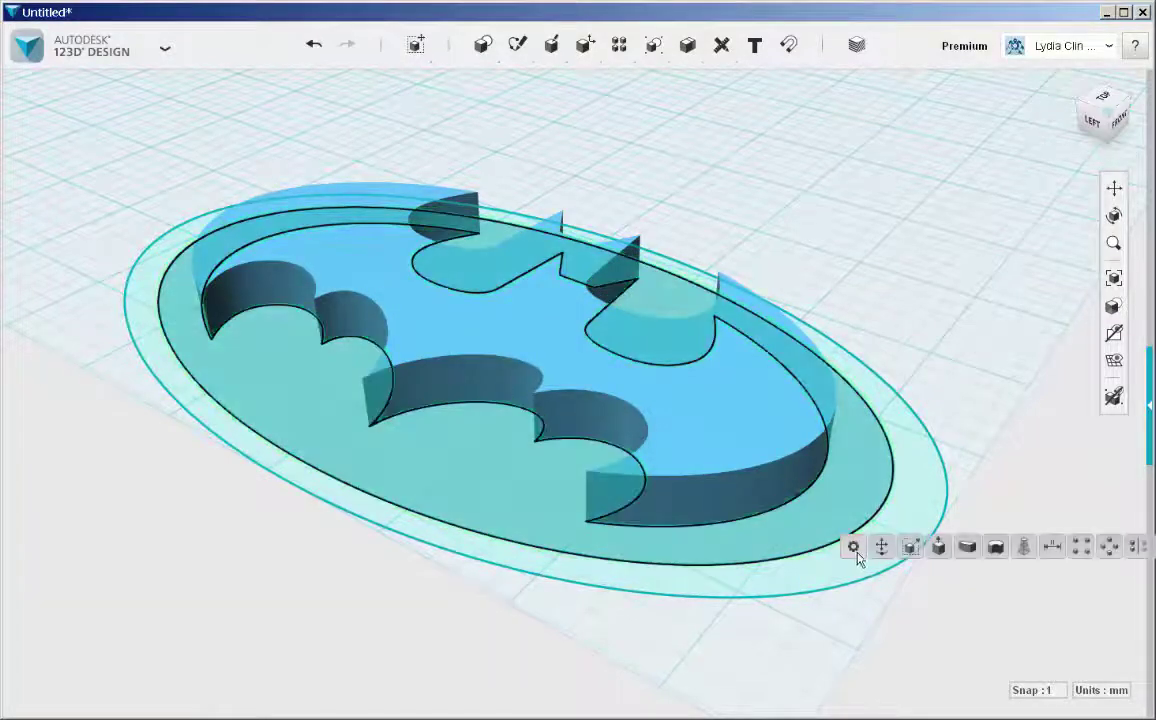
click(937, 547)
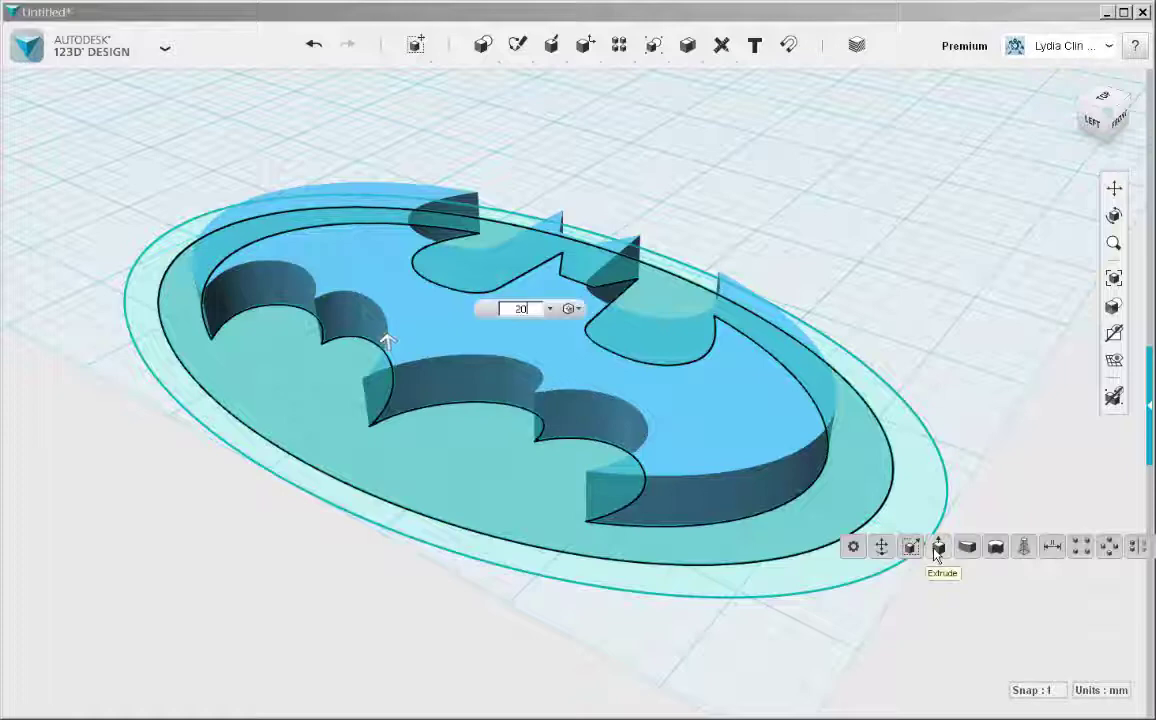
click(918, 520)
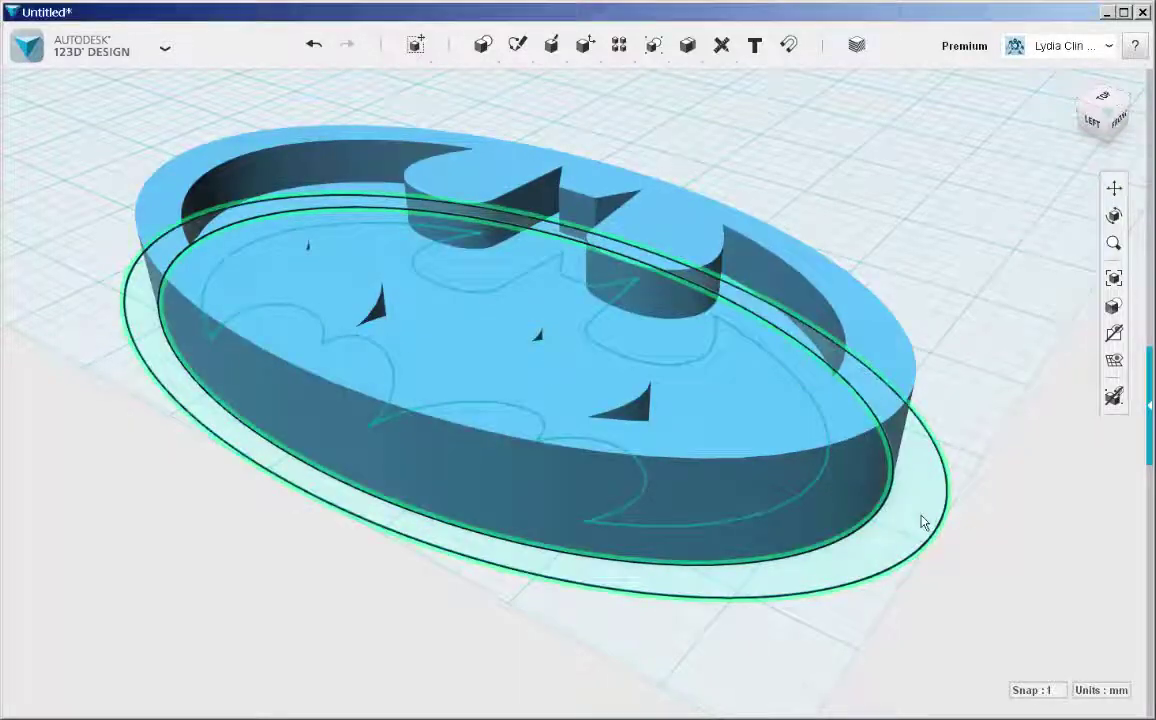
Extrude the outer elliptical ring 30 mm and hide all sketches.
click(939, 581)
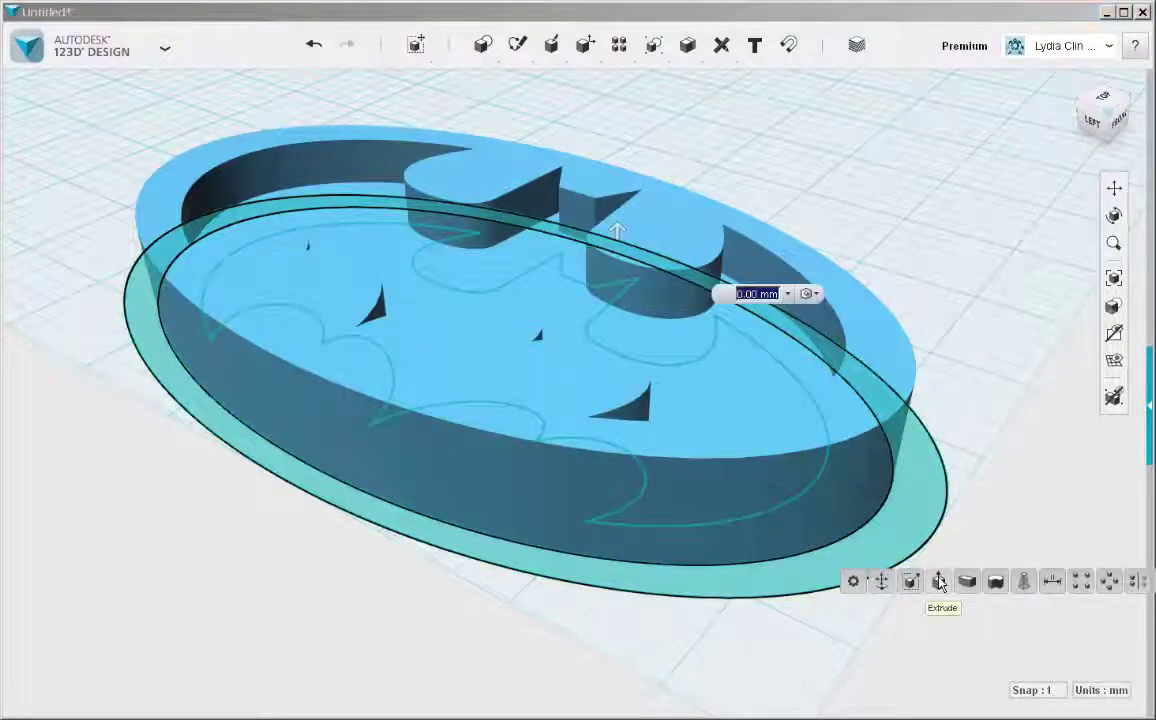
text(30)
click(766, 656)
mouse_move(1116, 342)
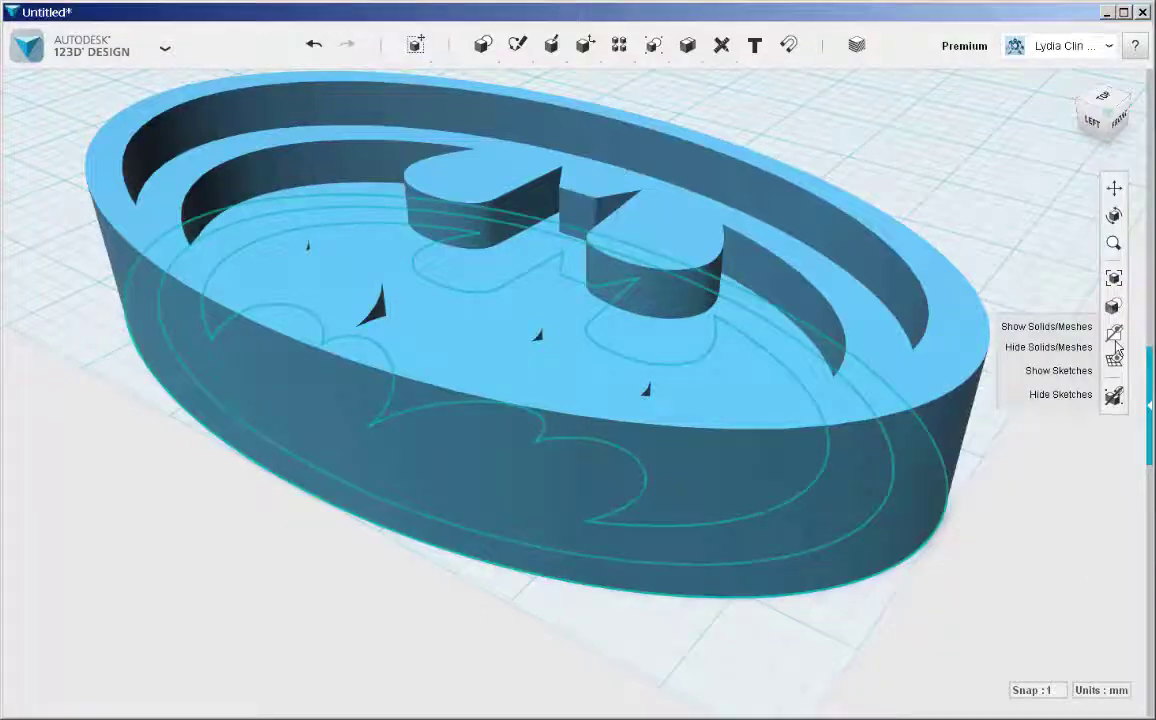
click(1062, 395)
Lower the raised face surrounding the bat shape by 7 mm with Press/Pull.
mouse_move(1066, 478)
right_down()
mouse_move(1073, 514)
mouse_move(1071, 480)
mouse_move(1066, 495)
right_up()
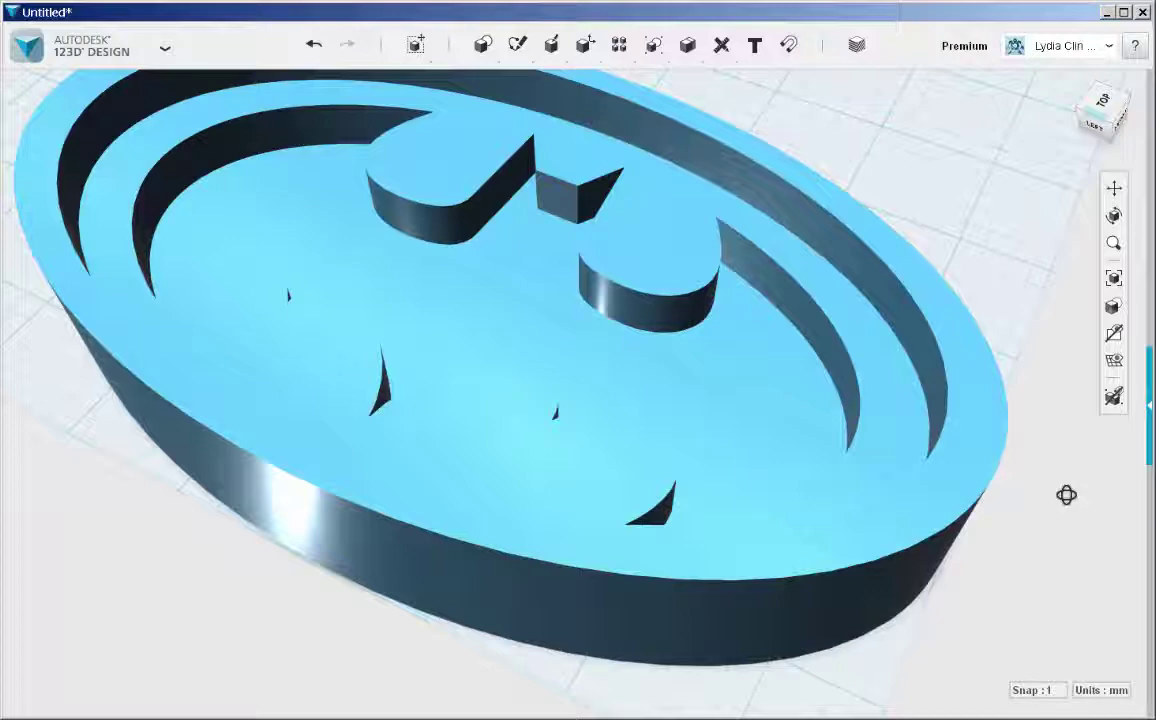
scroll(1011, 464, down, 4)
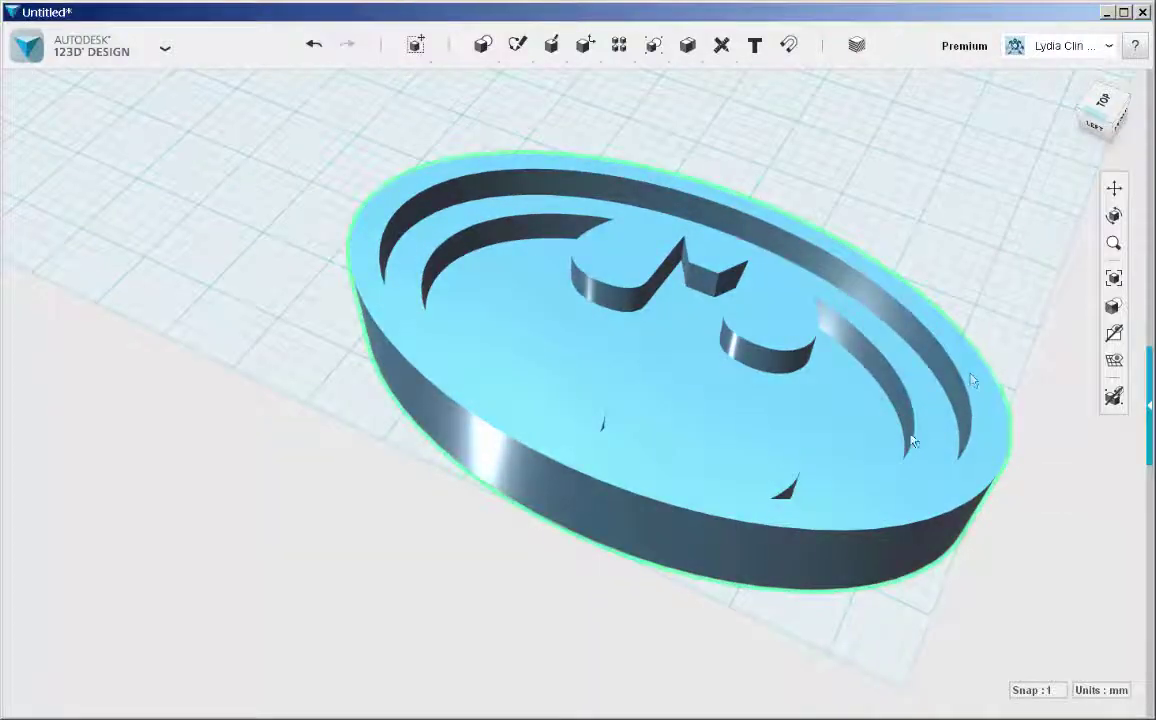
right_drag(912, 440, 973, 380)
click(927, 350)
click(928, 350)
mouse_move(953, 416)
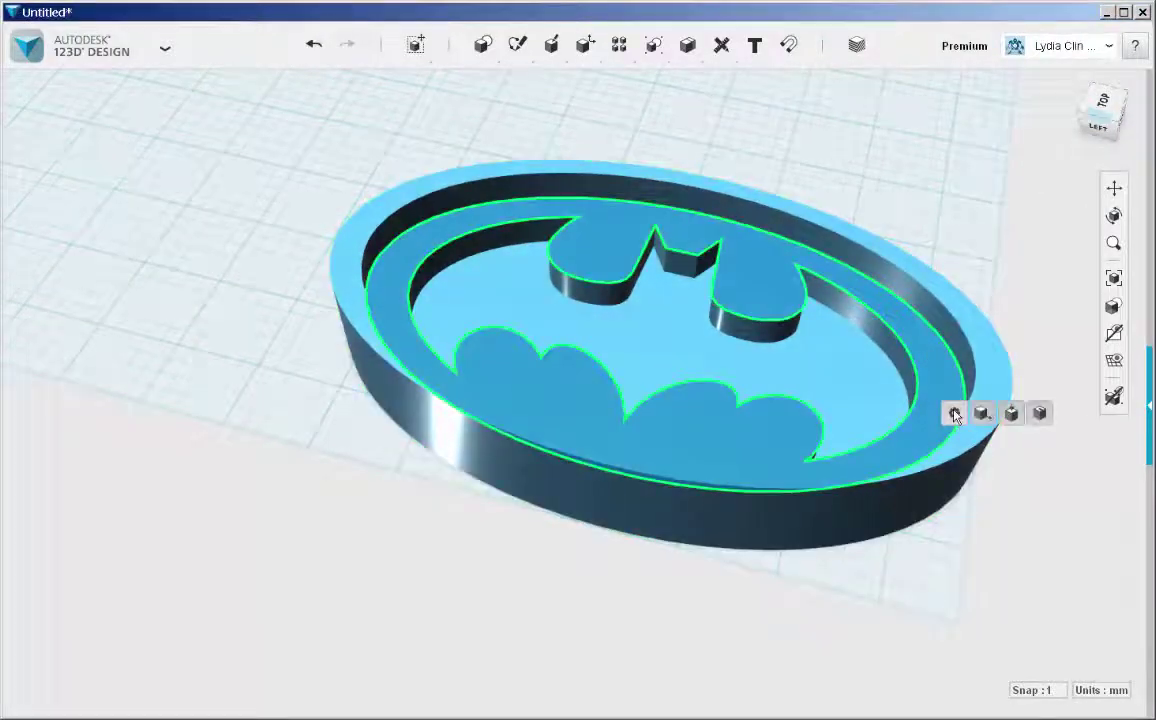
click(1011, 413)
scroll(928, 334, up, 3)
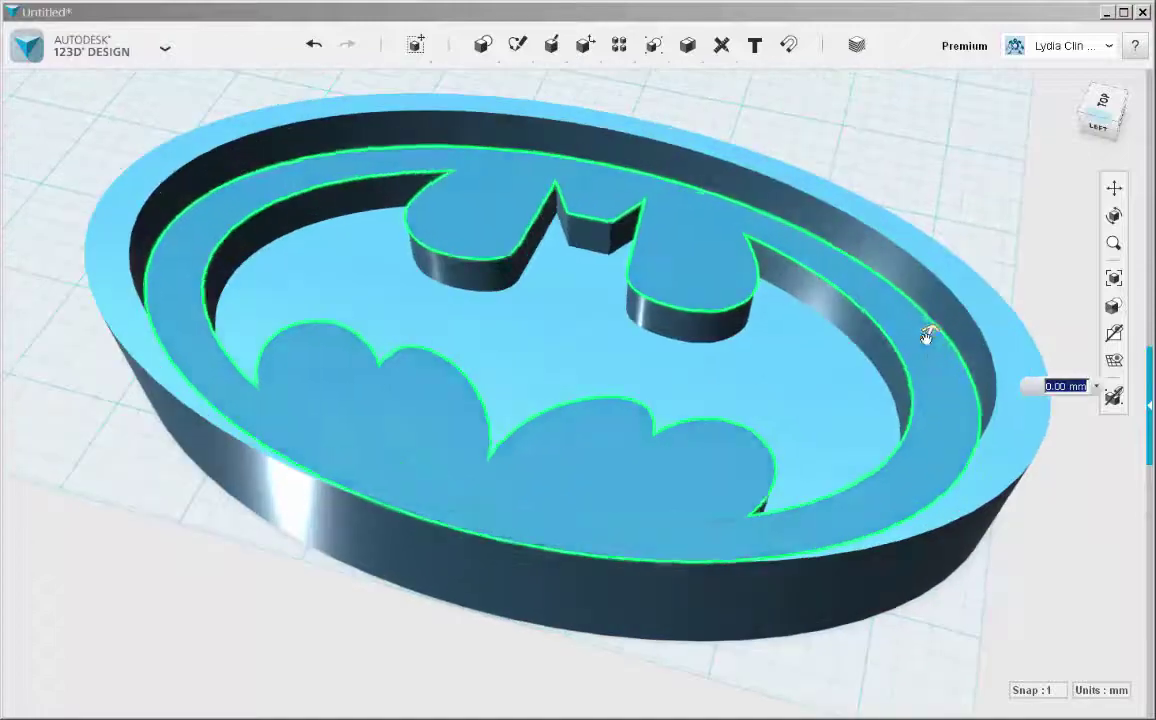
drag(929, 332, 917, 355)
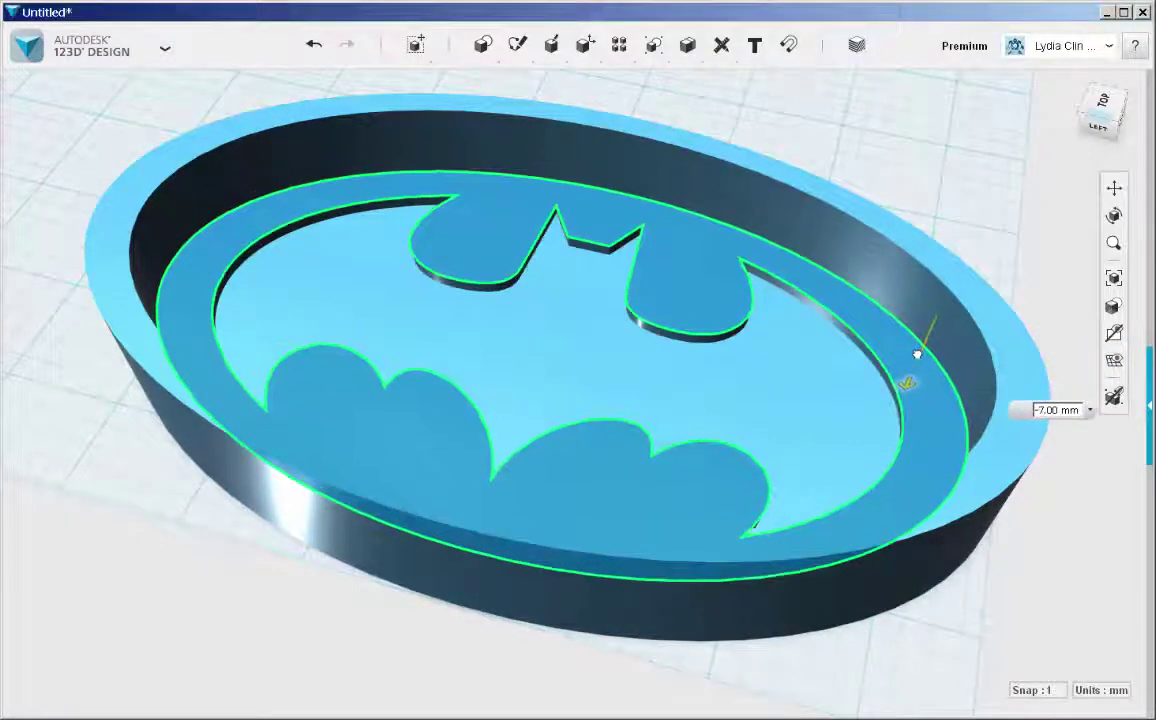
click(1052, 470)
Lower the top face of the emblem's outer rim toward the inner surface.
click(1008, 440)
click(987, 318)
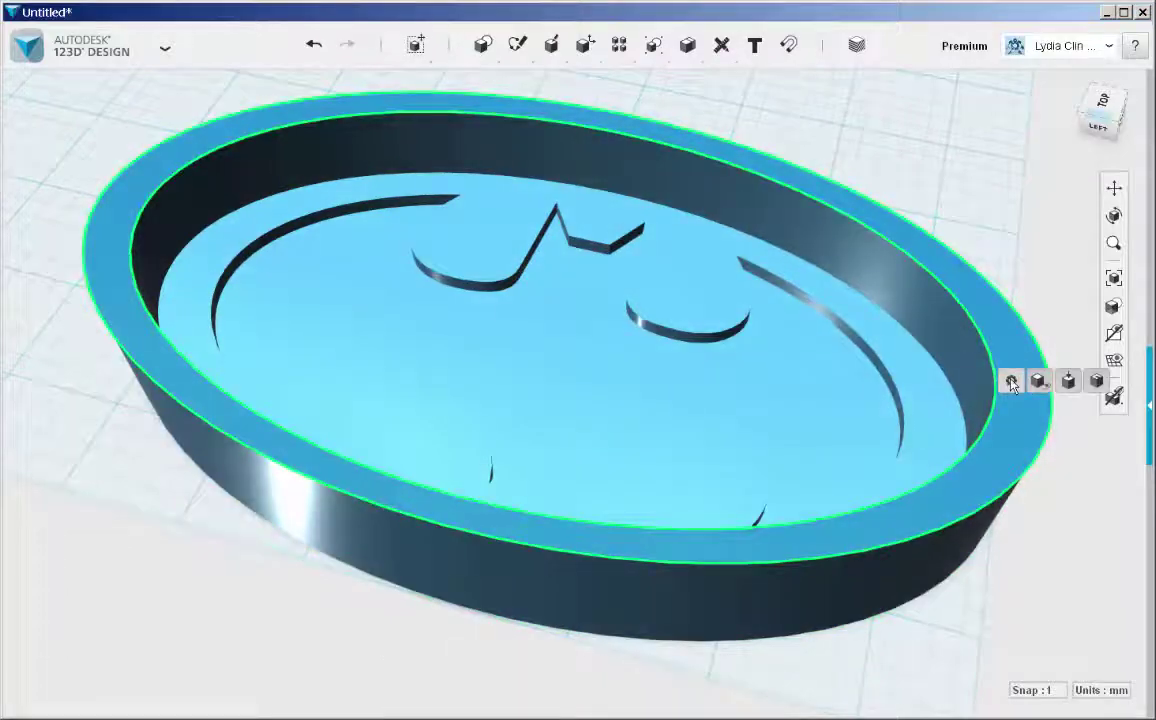
click(1038, 381)
drag(993, 291, 968, 341)
click(882, 191)
Set the view to orthographic and place a cylinder of radius 10 mm and height 20 mm at the middle of the emblem's long edge above the bat's head.
middle_drag(786, 564, 677, 553)
mouse_move(677, 553)
right_down()
mouse_move(657, 553)
mouse_move(676, 540)
mouse_move(666, 540)
right_up()
scroll(699, 498, down, 3)
right_drag(699, 498, 594, 457)
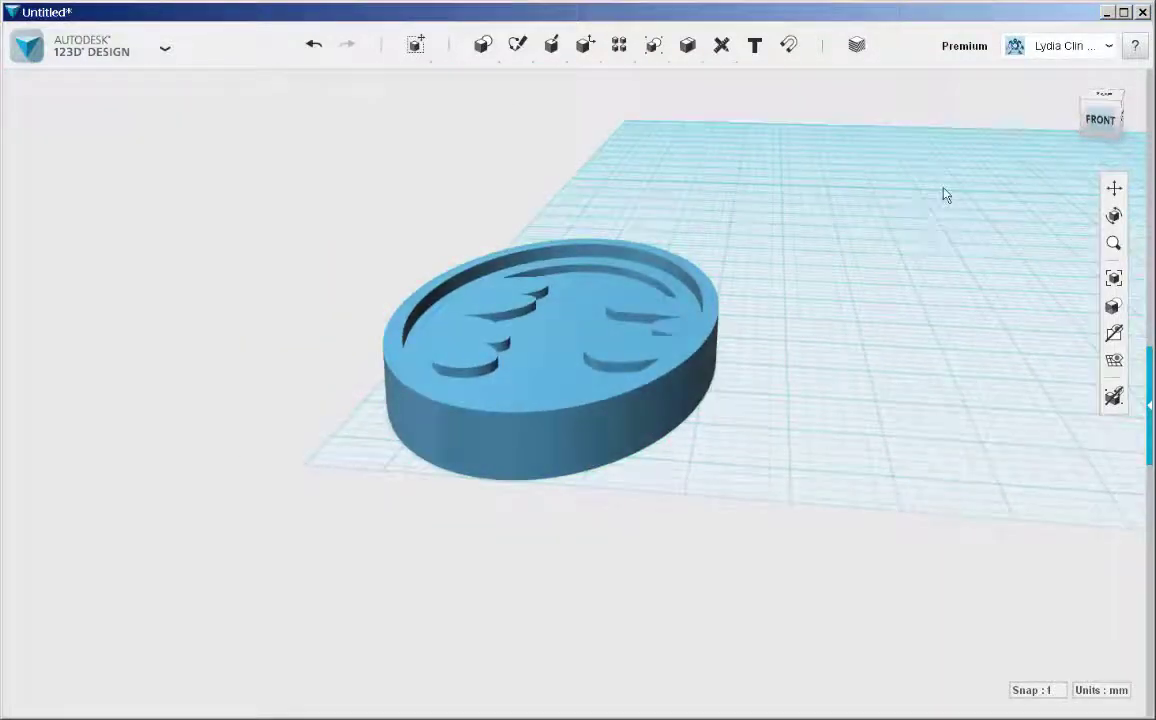
click(1096, 122)
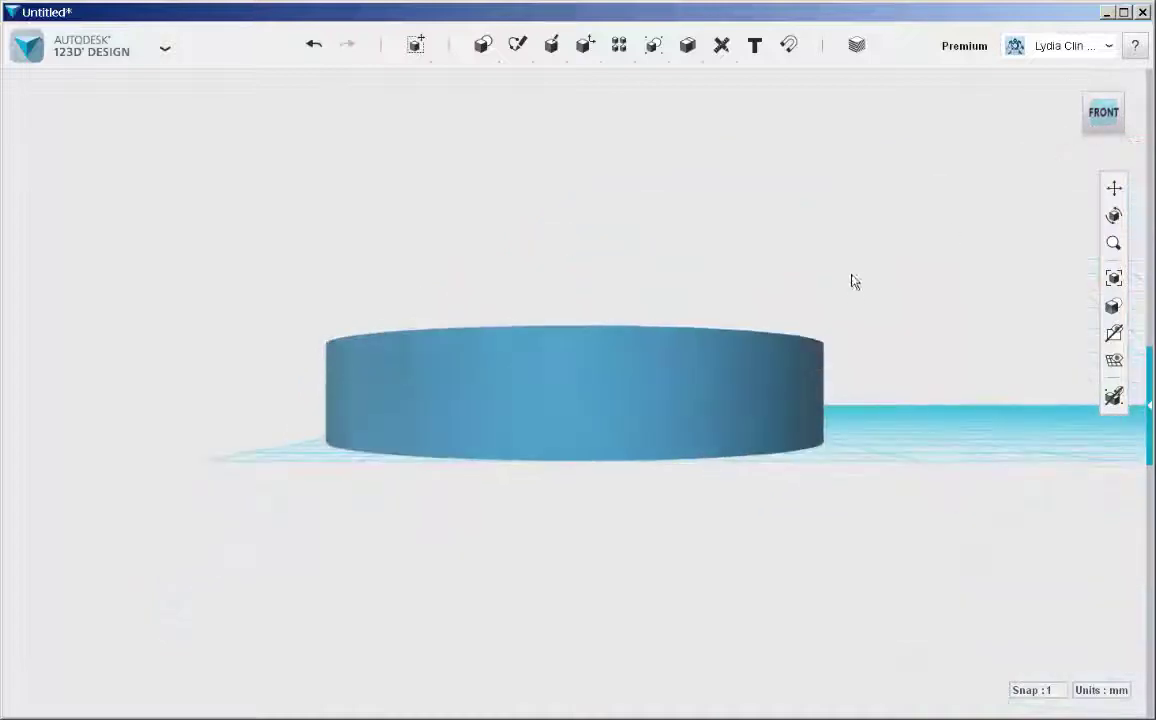
click(1133, 145)
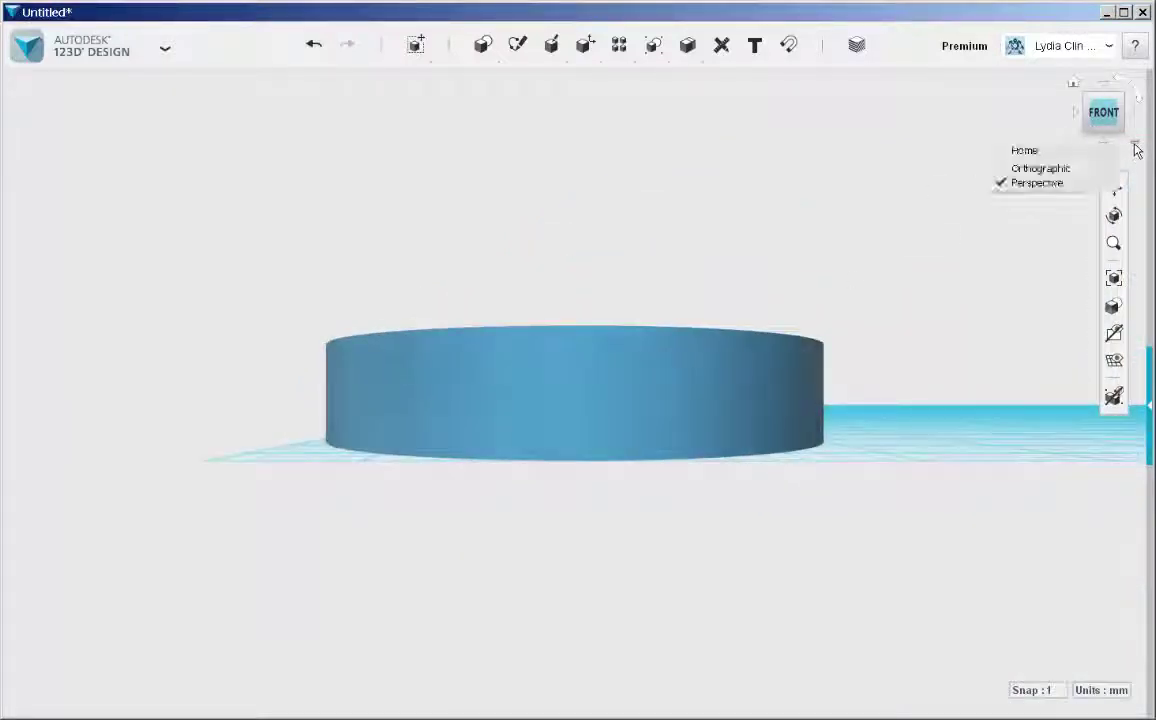
click(1045, 168)
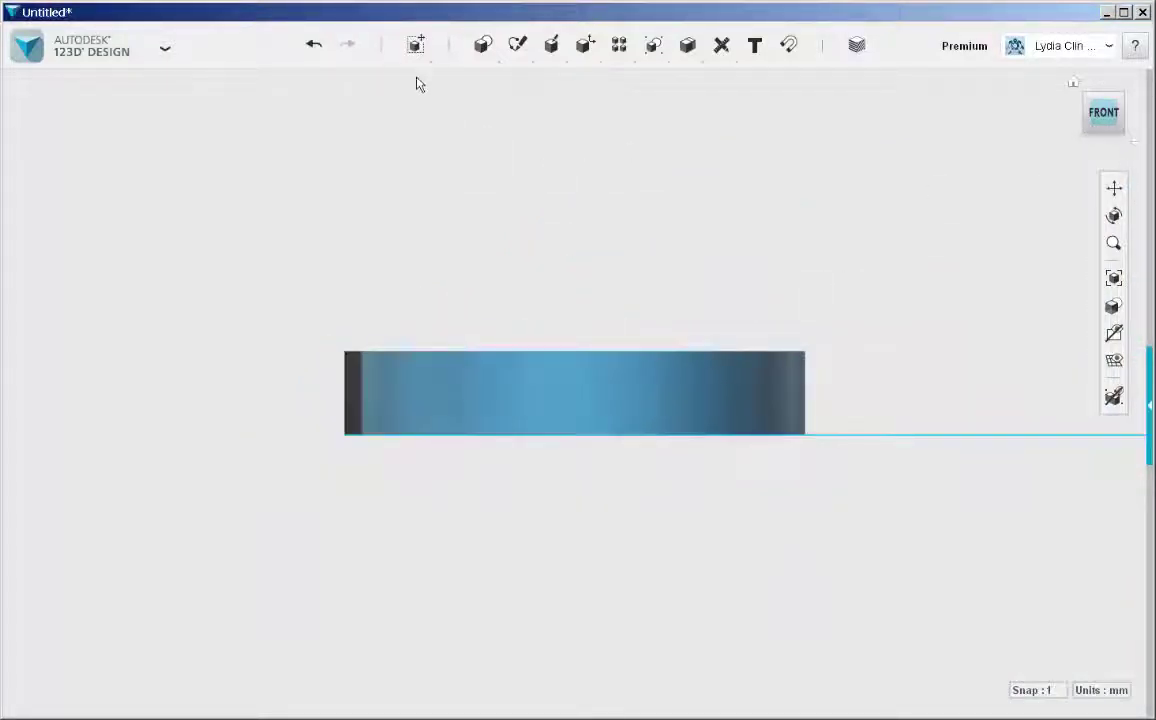
mouse_move(478, 55)
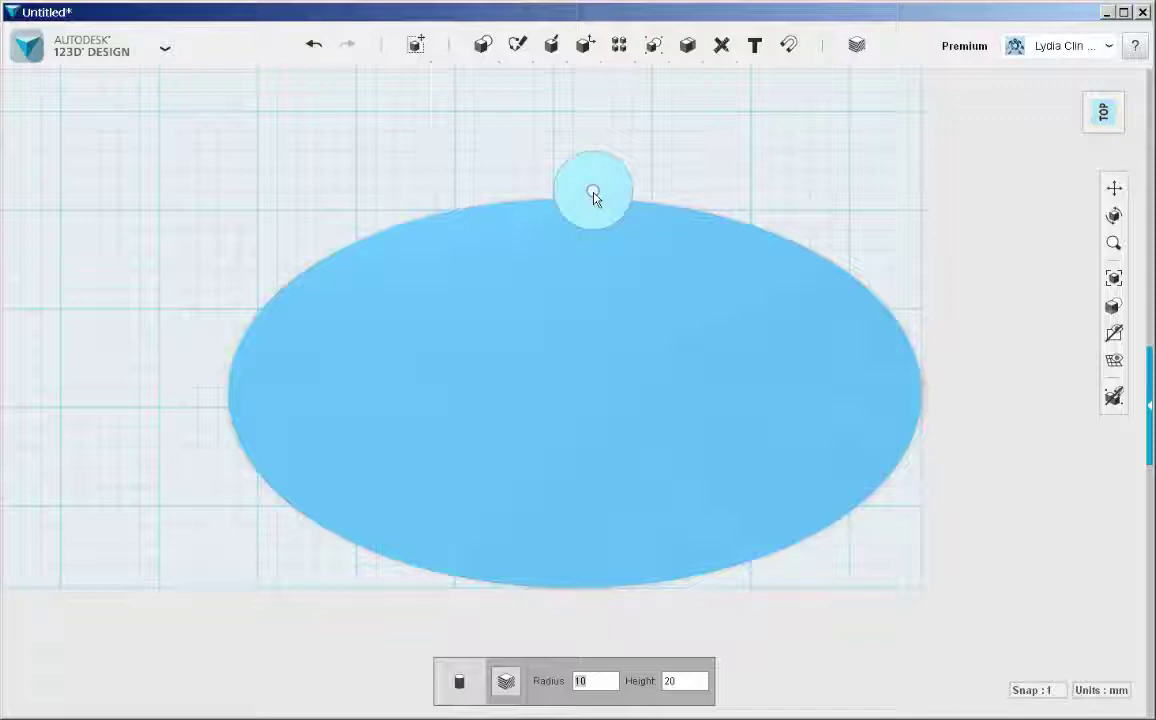
click(575, 193)
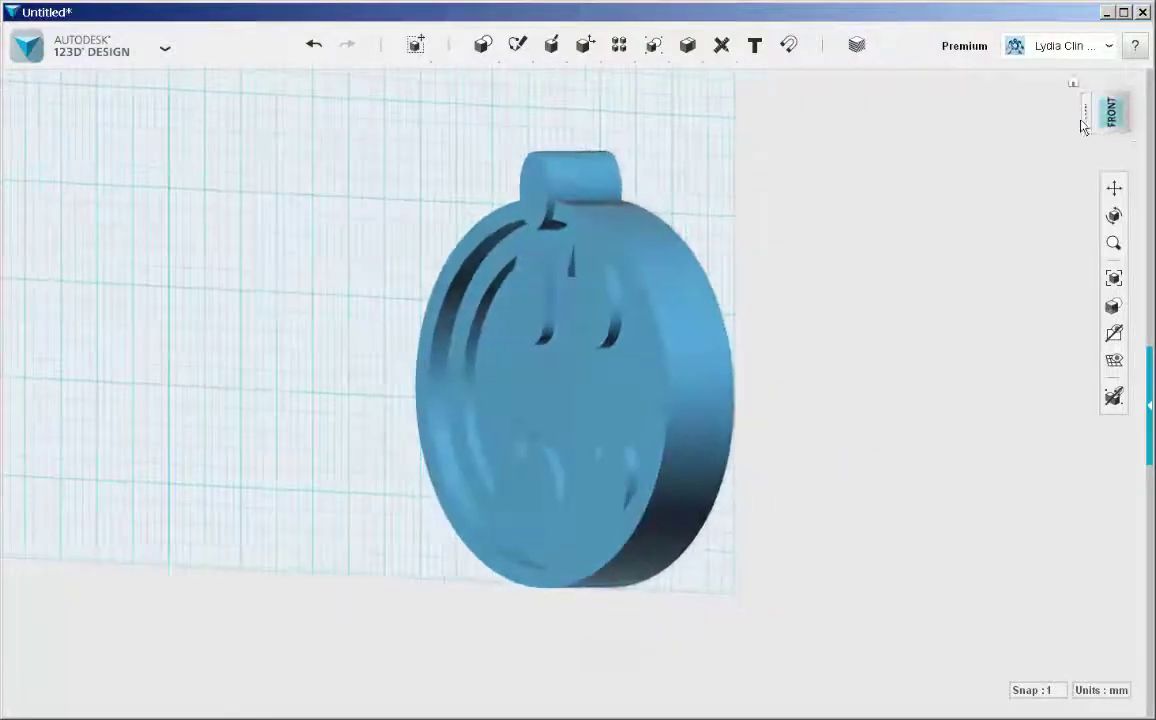
Lower the cylinder's top face with Press/Pull until it is level with the top of the emblem's outer rim.
right_drag(770, 513, 757, 556)
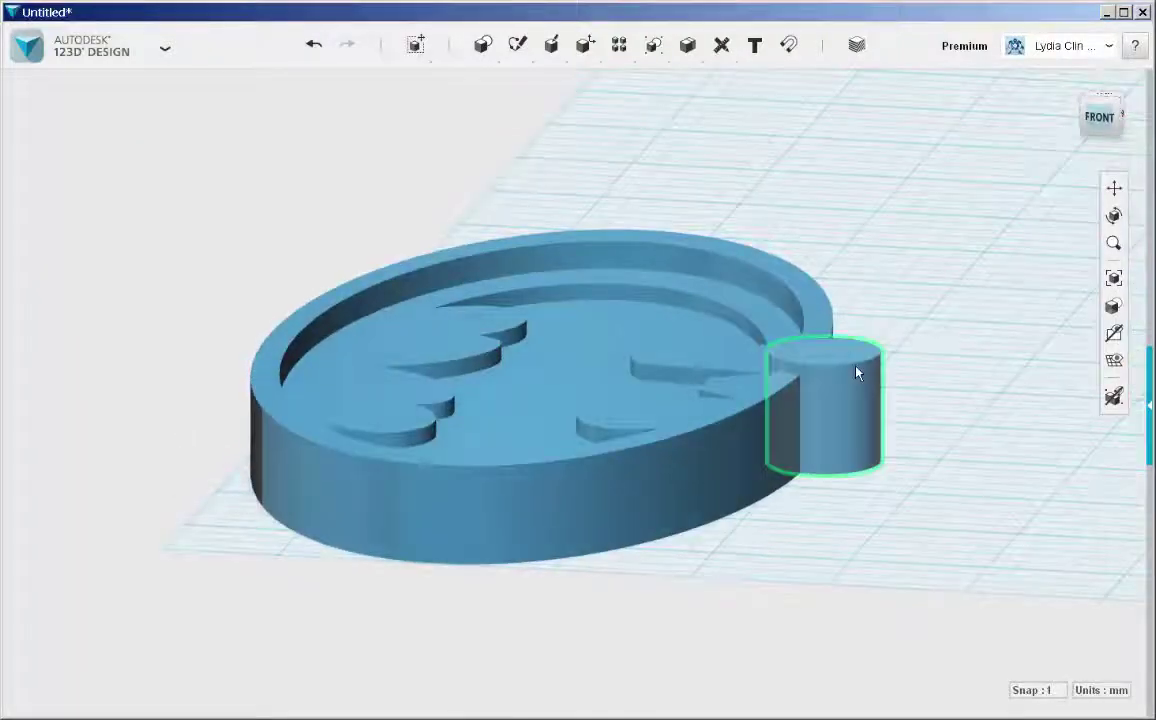
scroll(843, 357, up, 3)
click(842, 355)
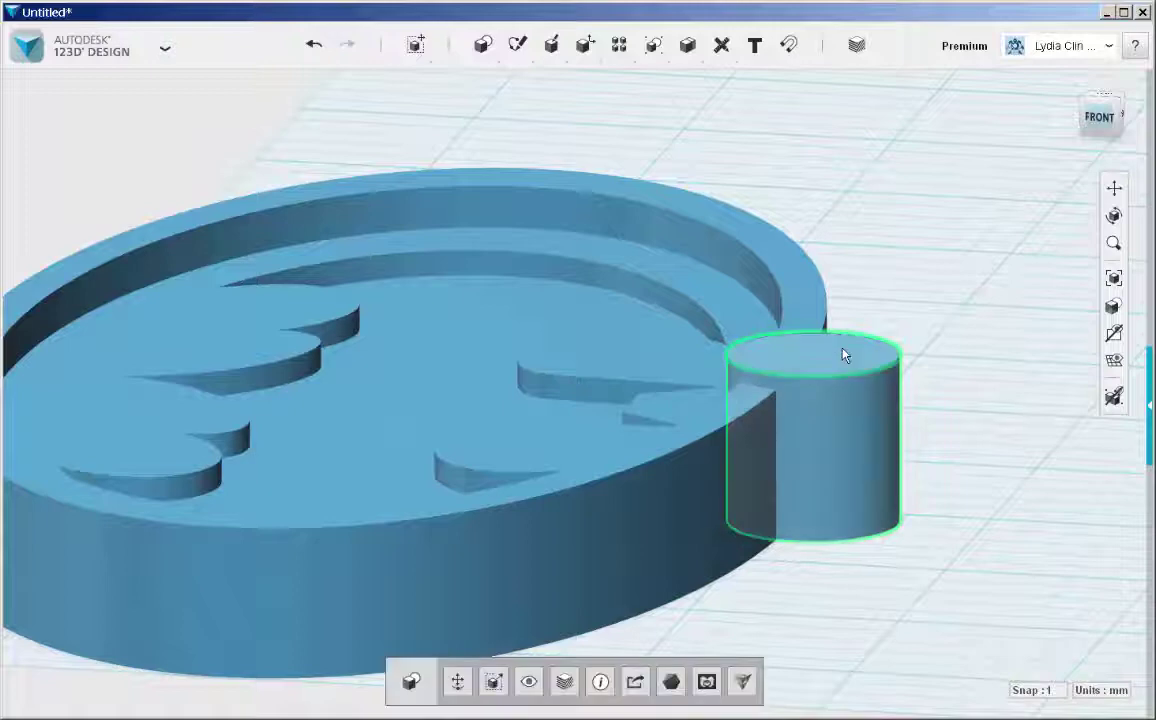
click(843, 355)
mouse_move(870, 414)
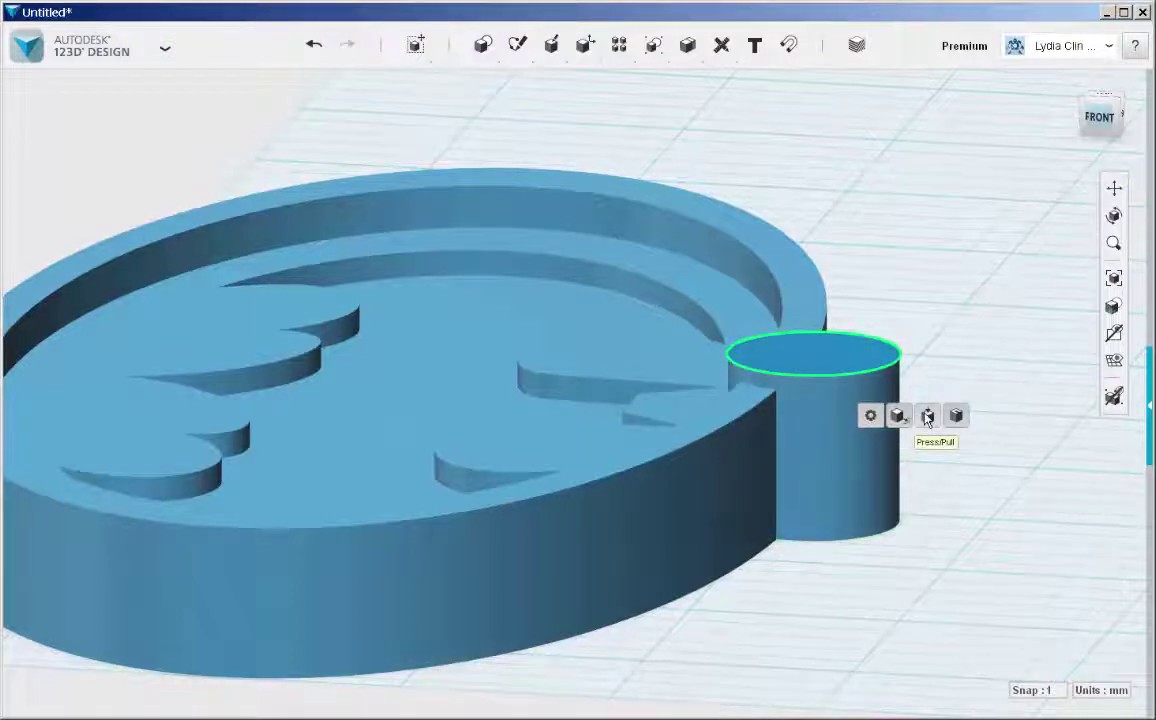
click(927, 416)
scroll(840, 320, up, 2)
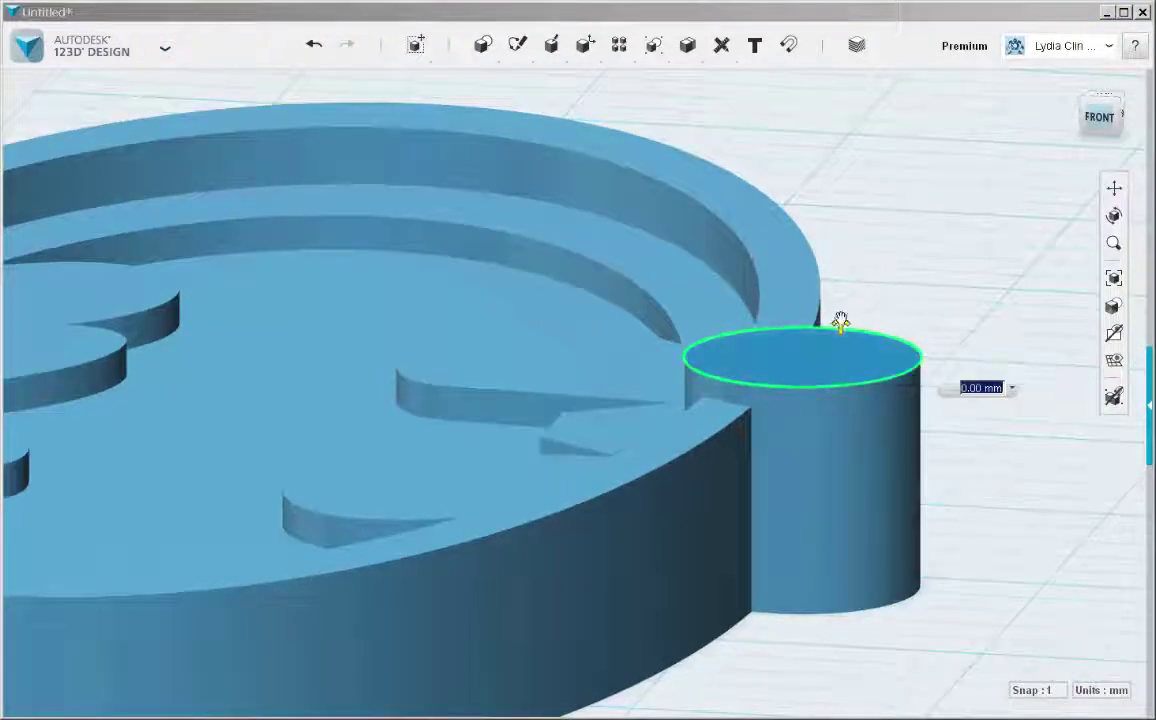
drag(840, 320, 841, 346)
click(924, 285)
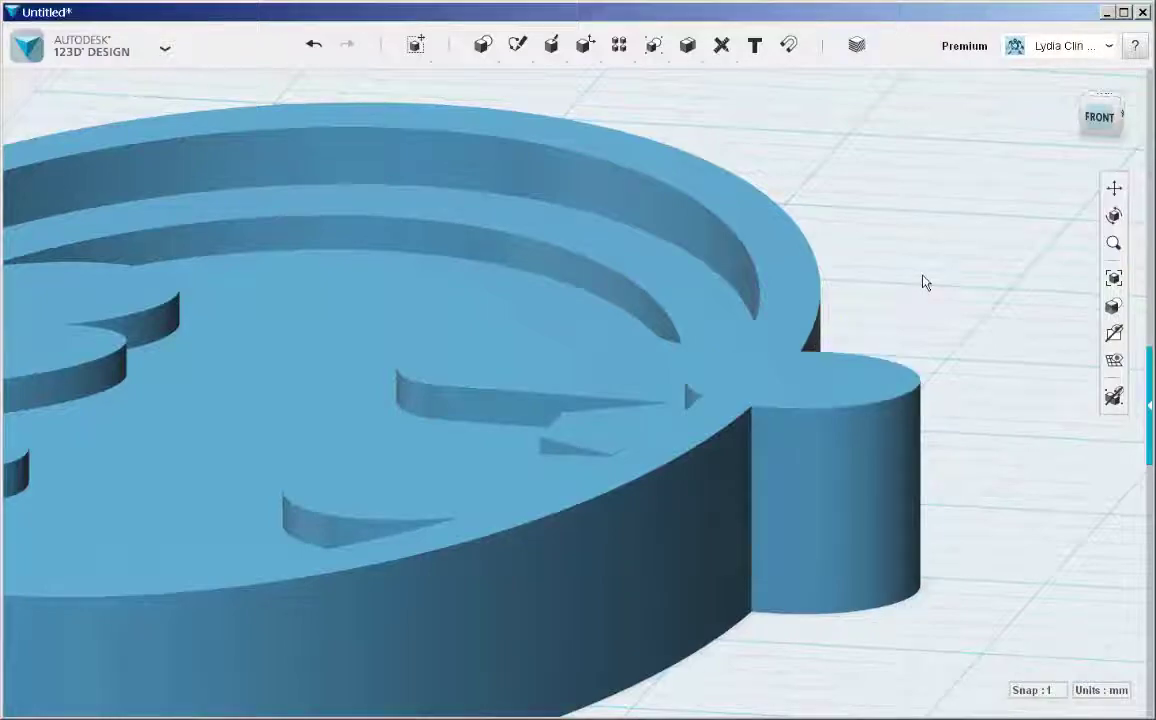
click(1100, 119)
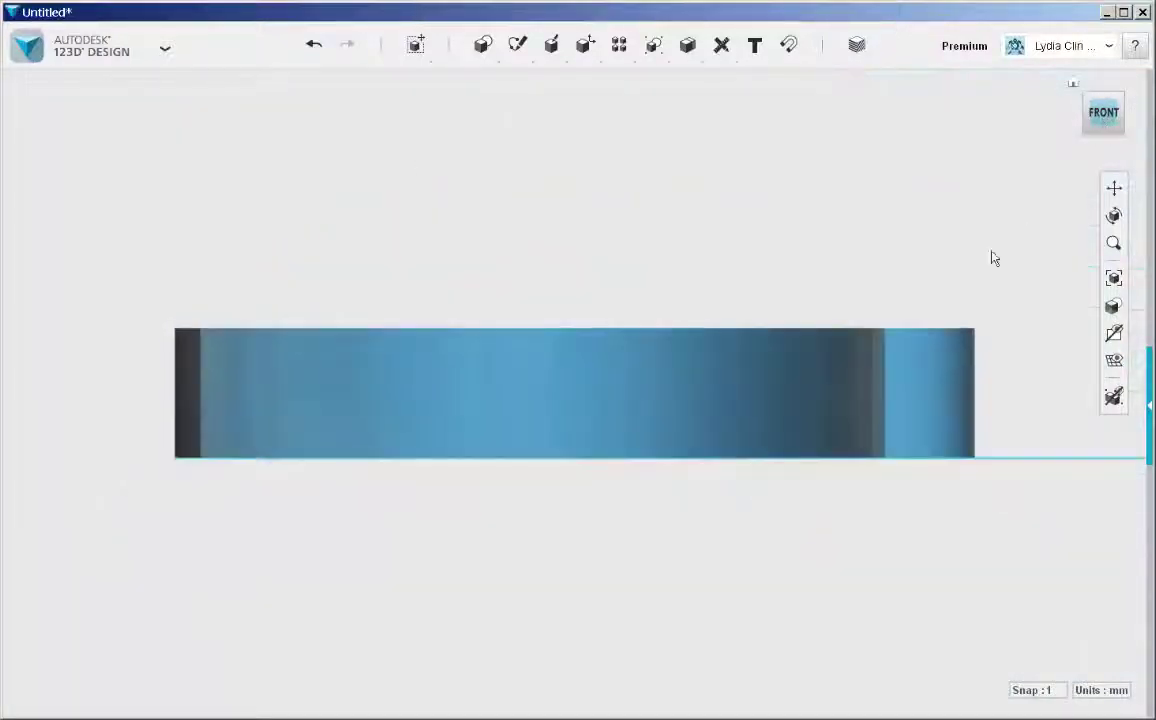
Draw a circle of radius 7 mm at the centre of the cylinder's top face.
right_drag(640, 519, 757, 345)
scroll(780, 335, up, 4)
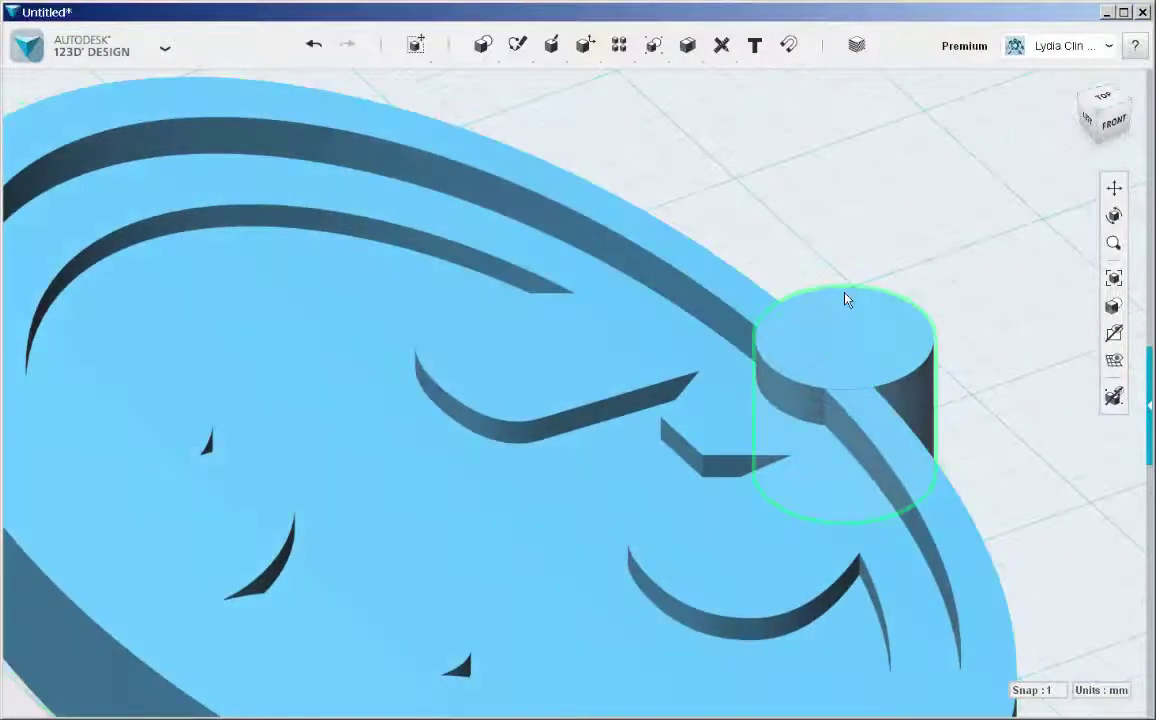
mouse_move(484, 44)
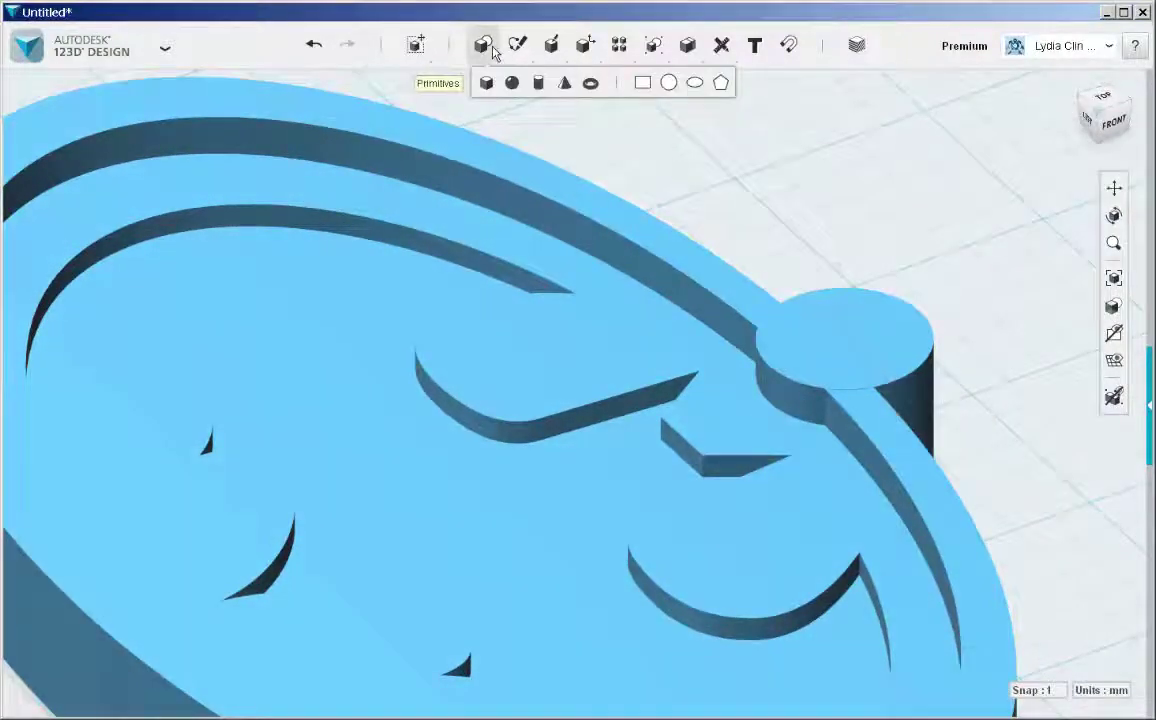
click(668, 83)
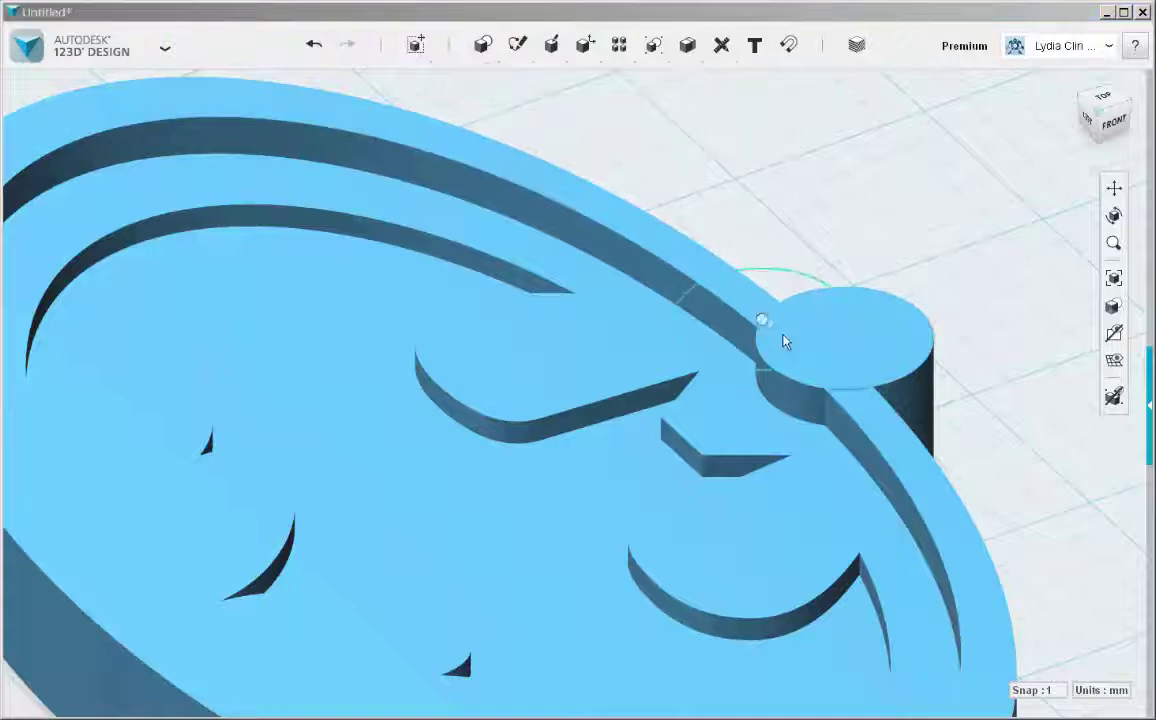
click(841, 334)
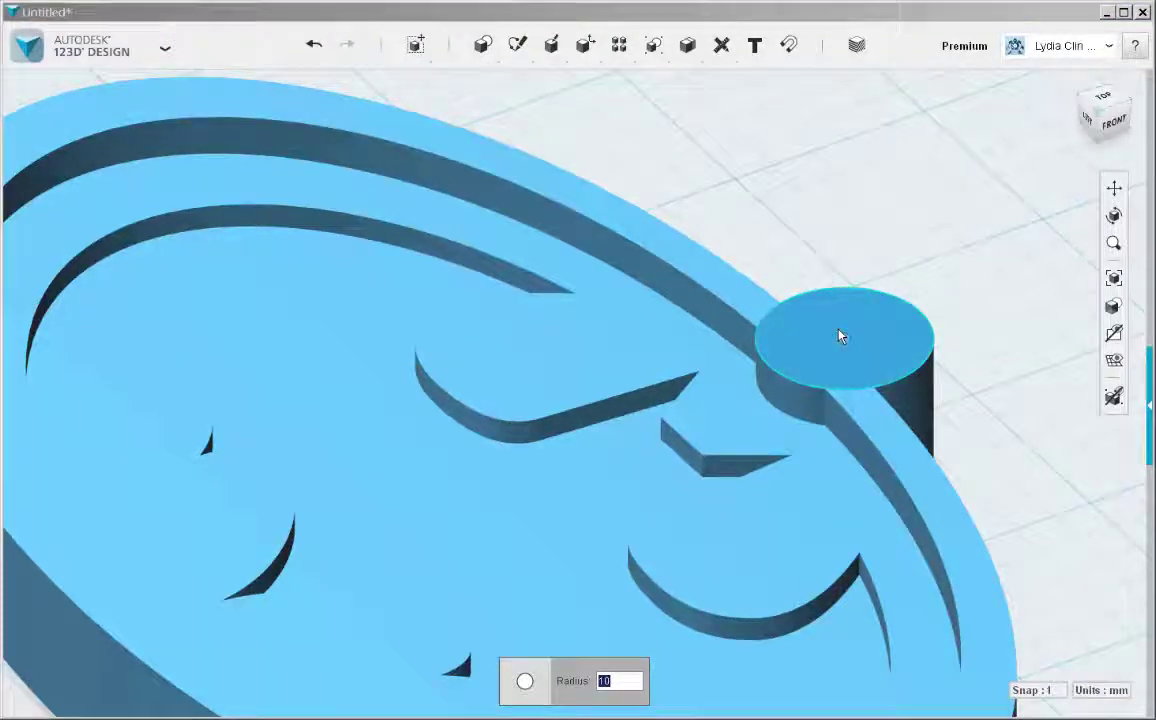
text(7)
key(Return)
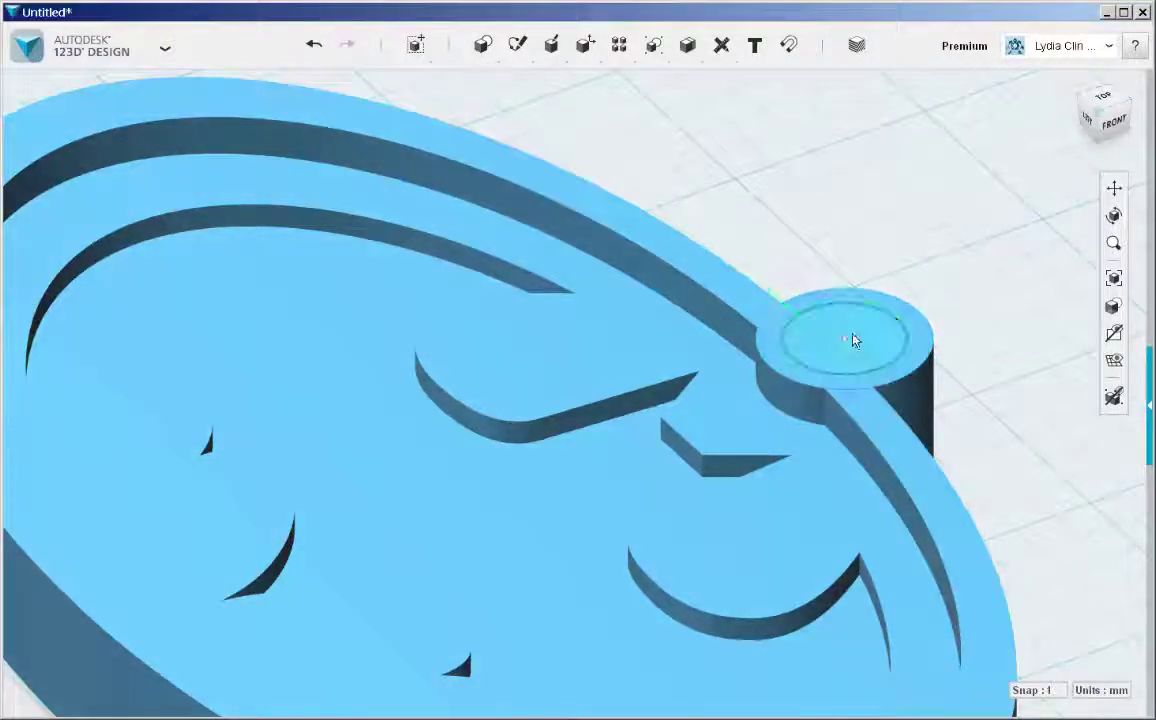
Extrude the circle 45 mm down through the cylinder to cut a hole for the hanging loop.
click(862, 328)
mouse_move(851, 393)
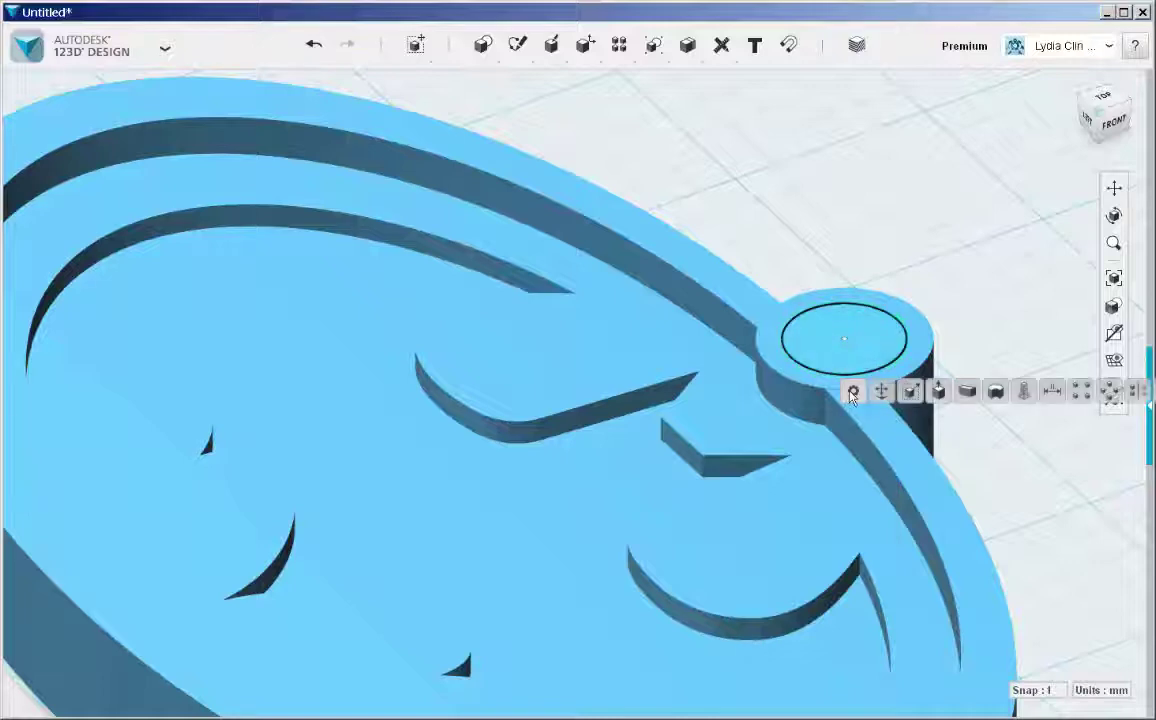
click(910, 391)
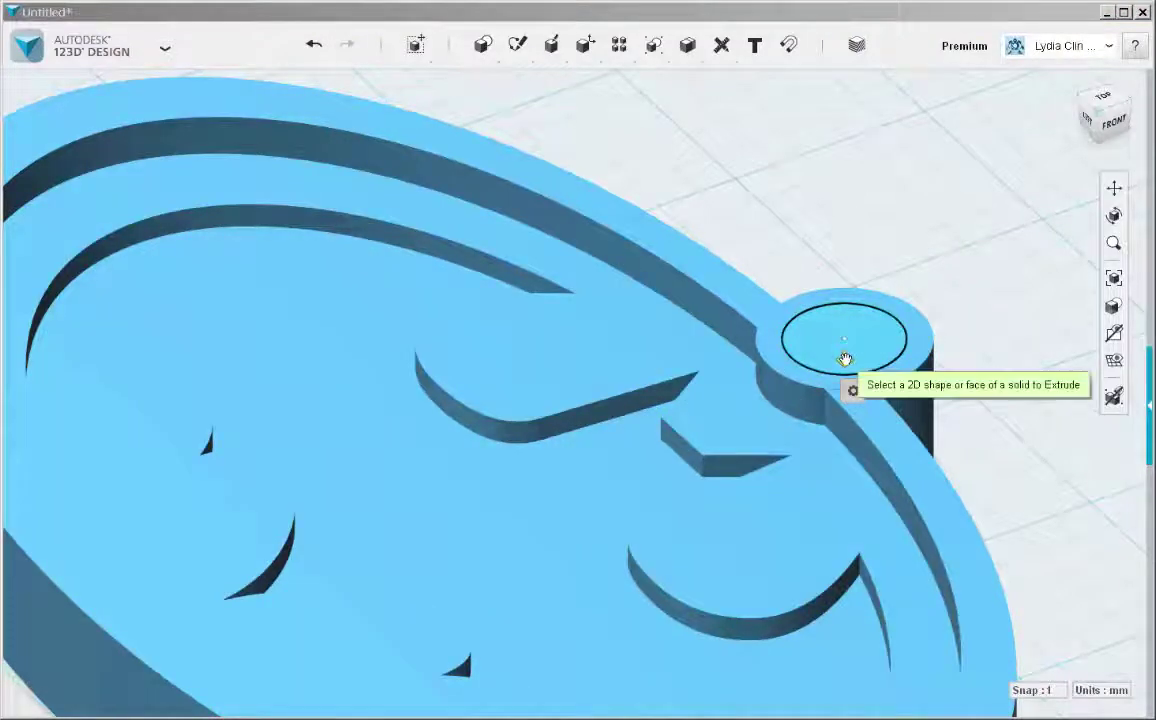
drag(845, 358, 844, 688)
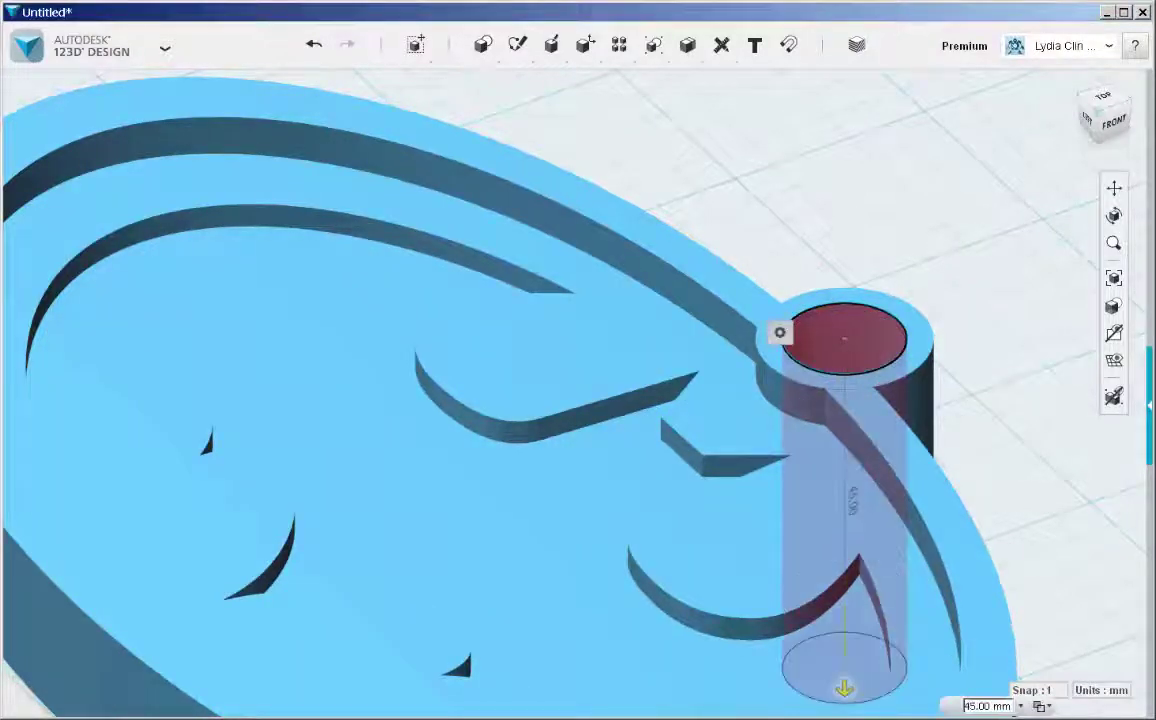
click(1014, 487)
Hide all sketches and switch the view to perspective.
mouse_move(663, 457)
middle_down()
mouse_move(555, 414)
mouse_move(601, 397)
middle_up()
mouse_move(1120, 345)
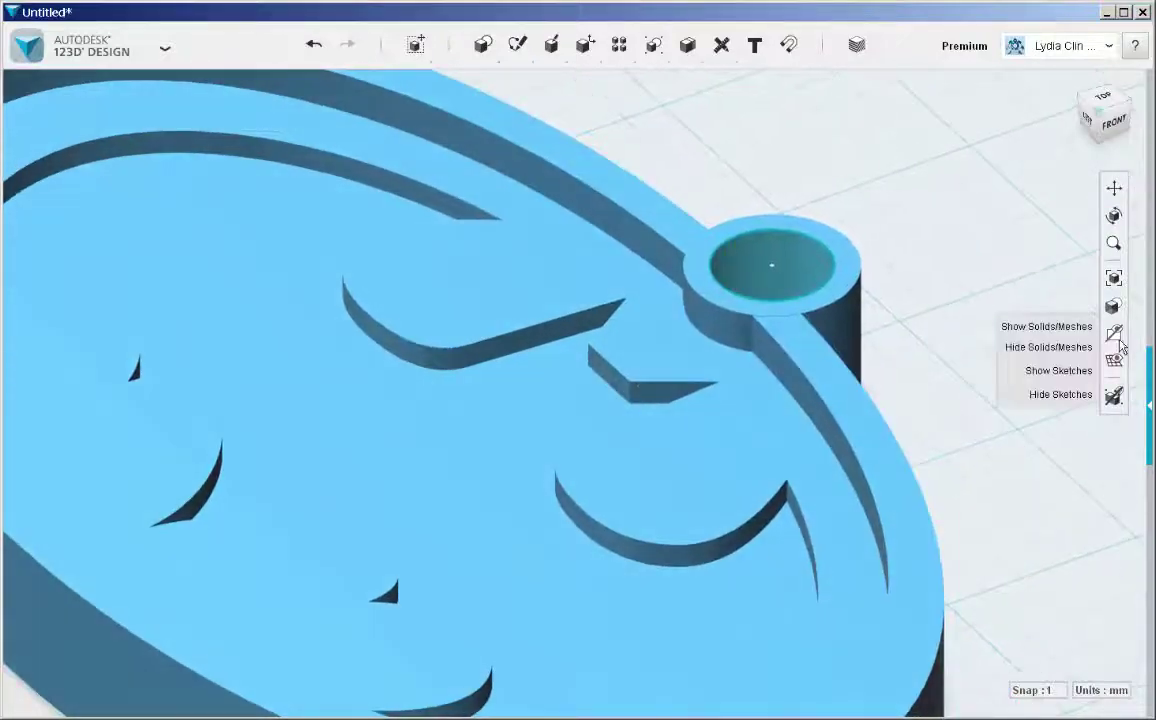
click(1055, 393)
mouse_move(1053, 382)
right_down()
mouse_move(1011, 361)
mouse_move(1055, 345)
mouse_move(1092, 354)
right_up()
click(880, 366)
scroll(859, 361, down, 5)
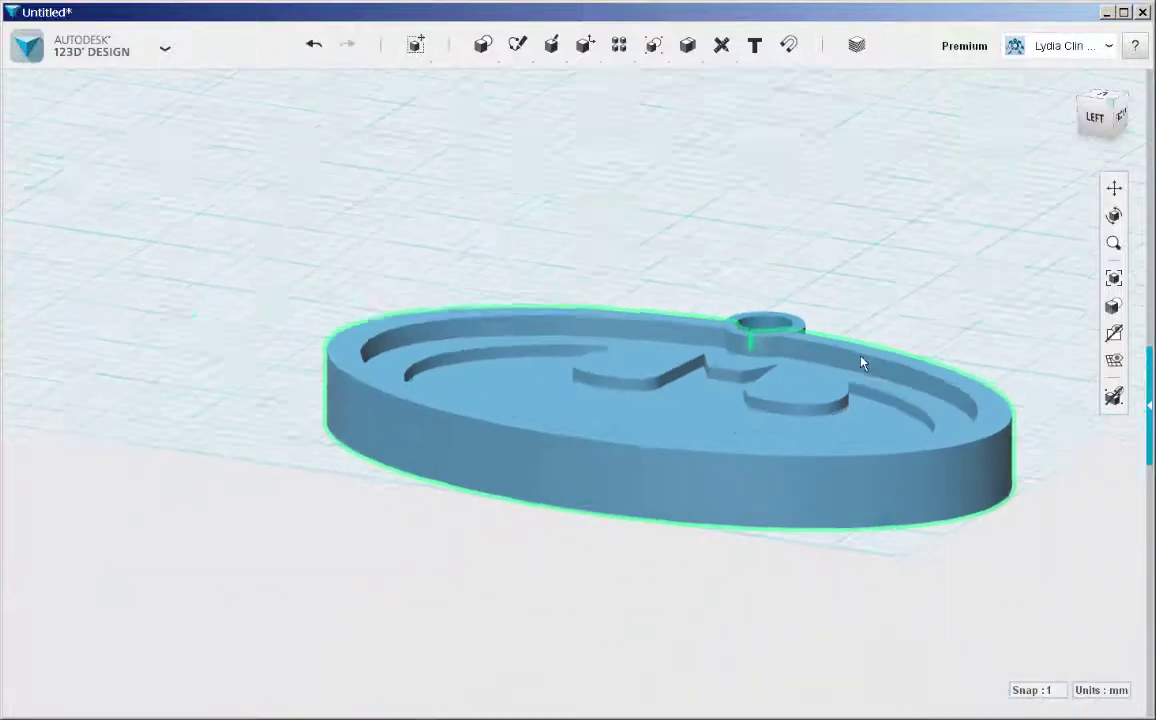
click(1138, 150)
click(1066, 185)
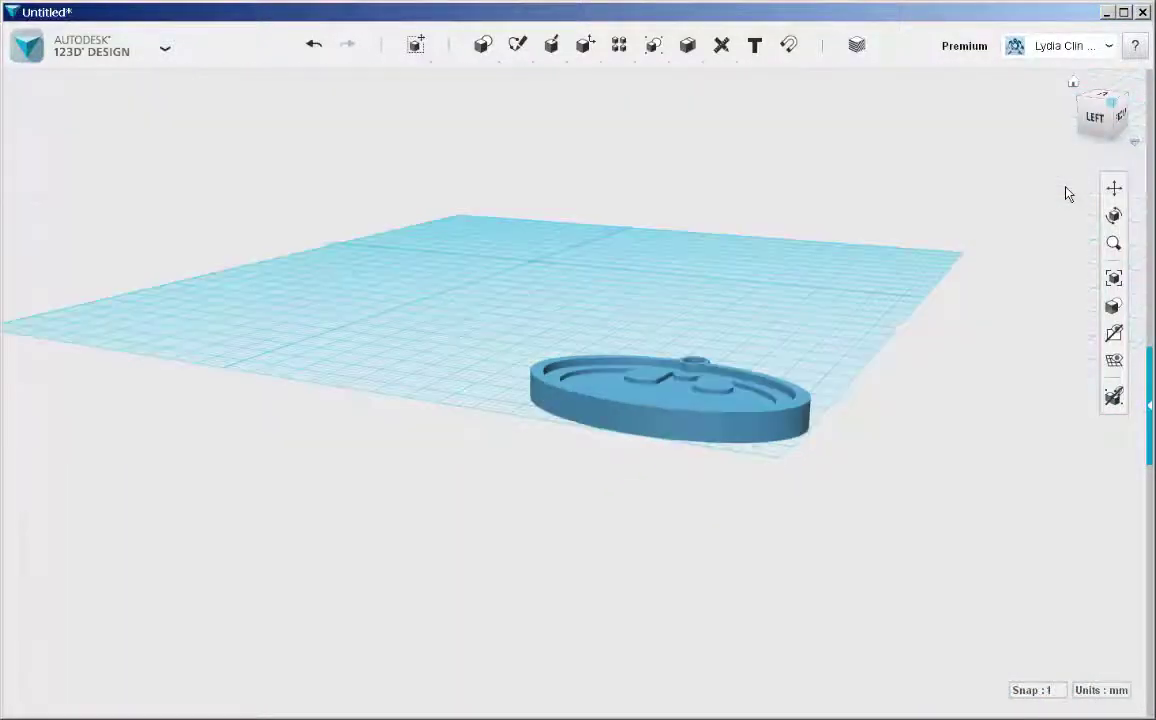
Merge the hollow cylinder as the target solid with the emblem body as the source solid.
right_drag(891, 328, 832, 376)
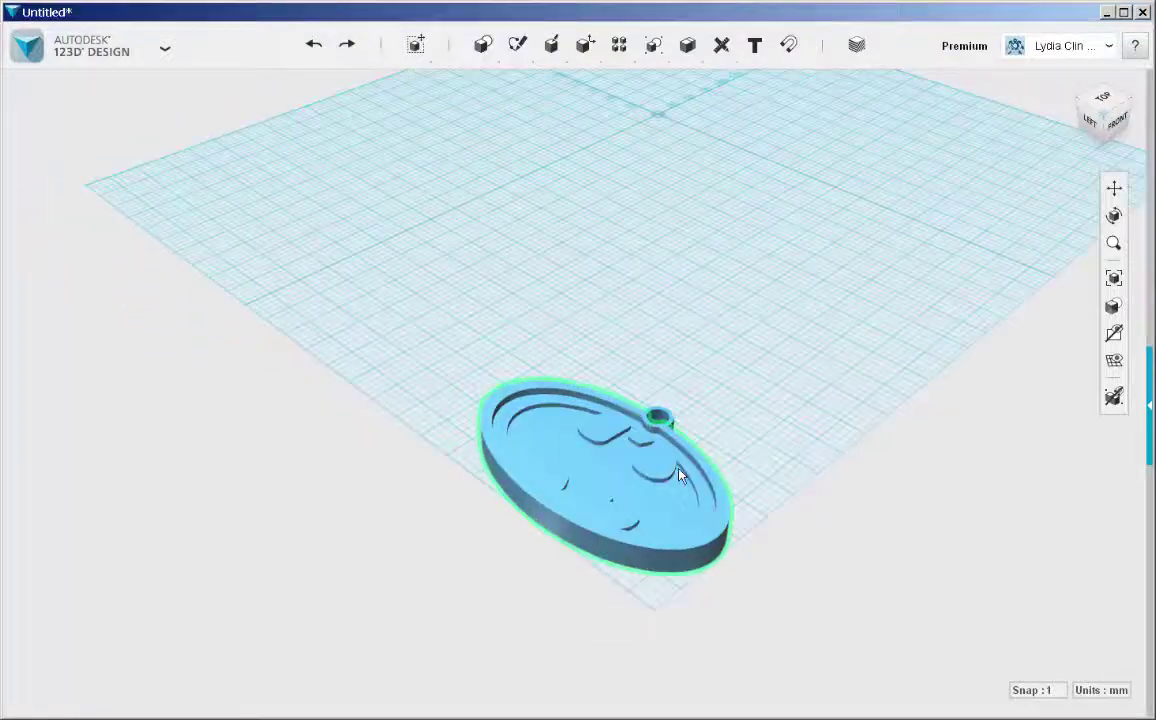
scroll(683, 474, up, 3)
mouse_move(687, 46)
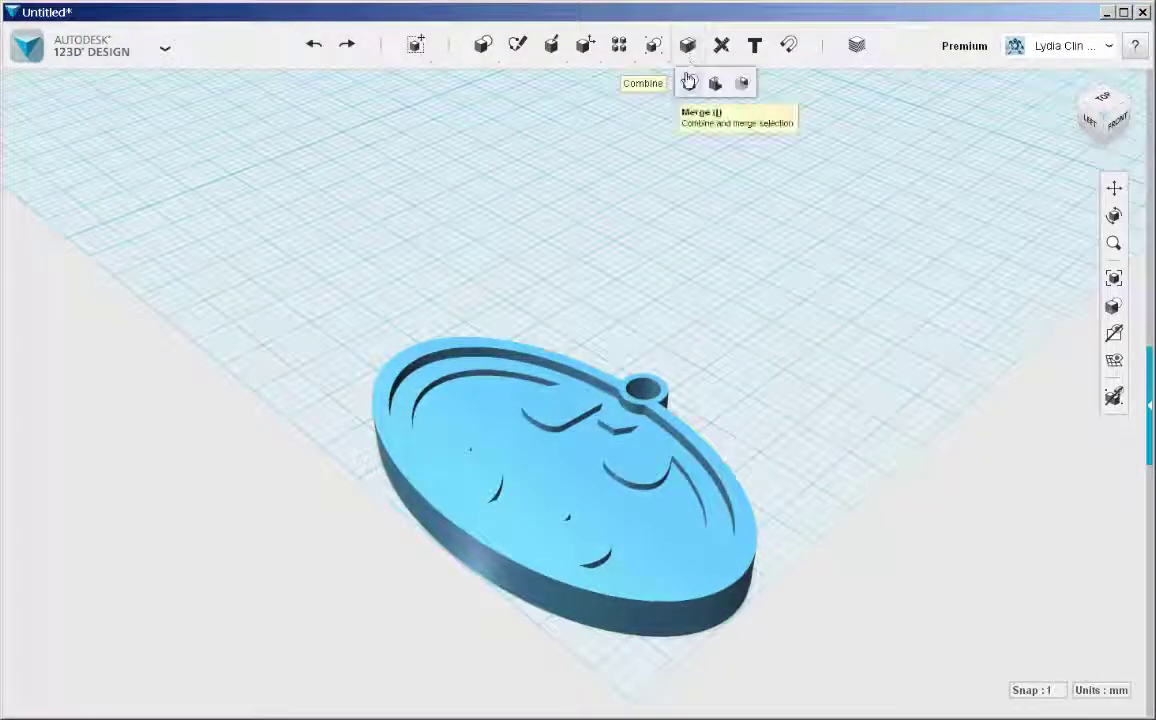
click(690, 85)
scroll(681, 364, up, 5)
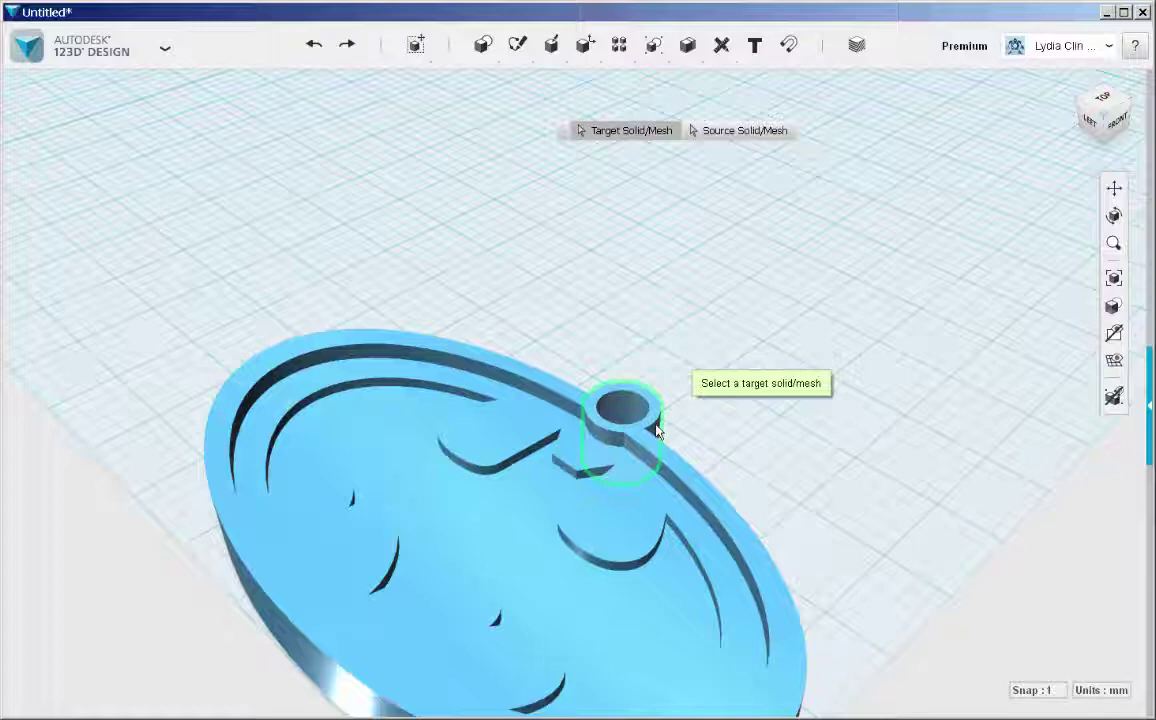
click(656, 430)
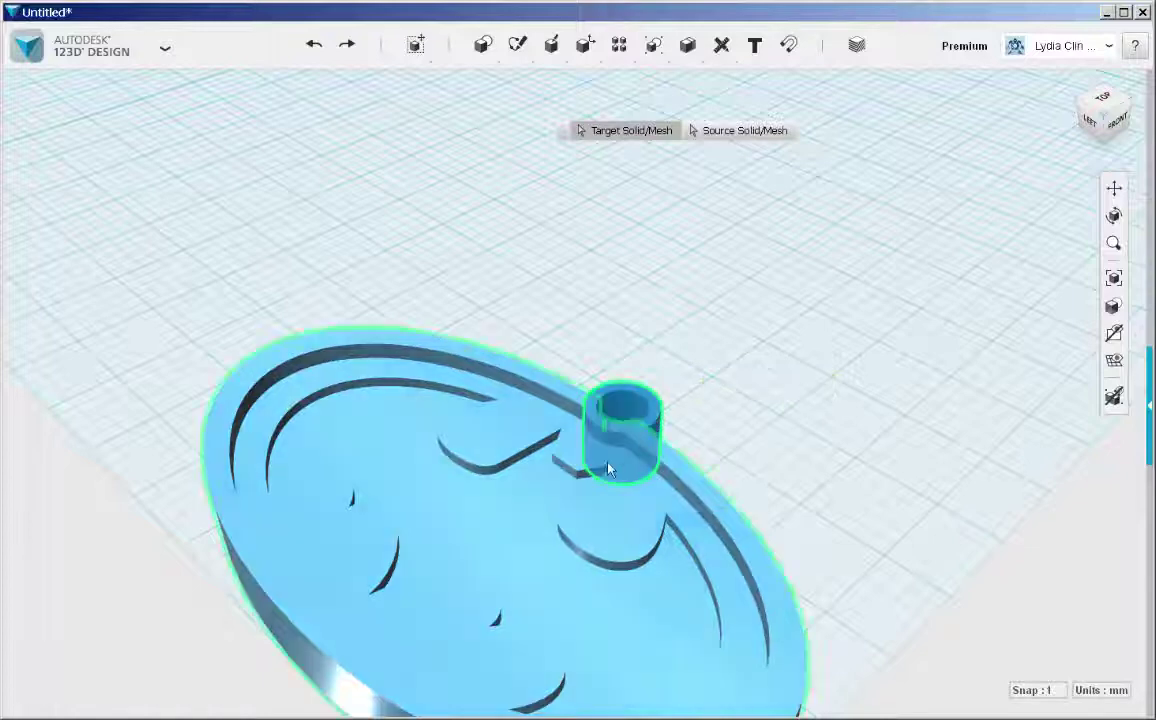
click(524, 537)
click(896, 307)
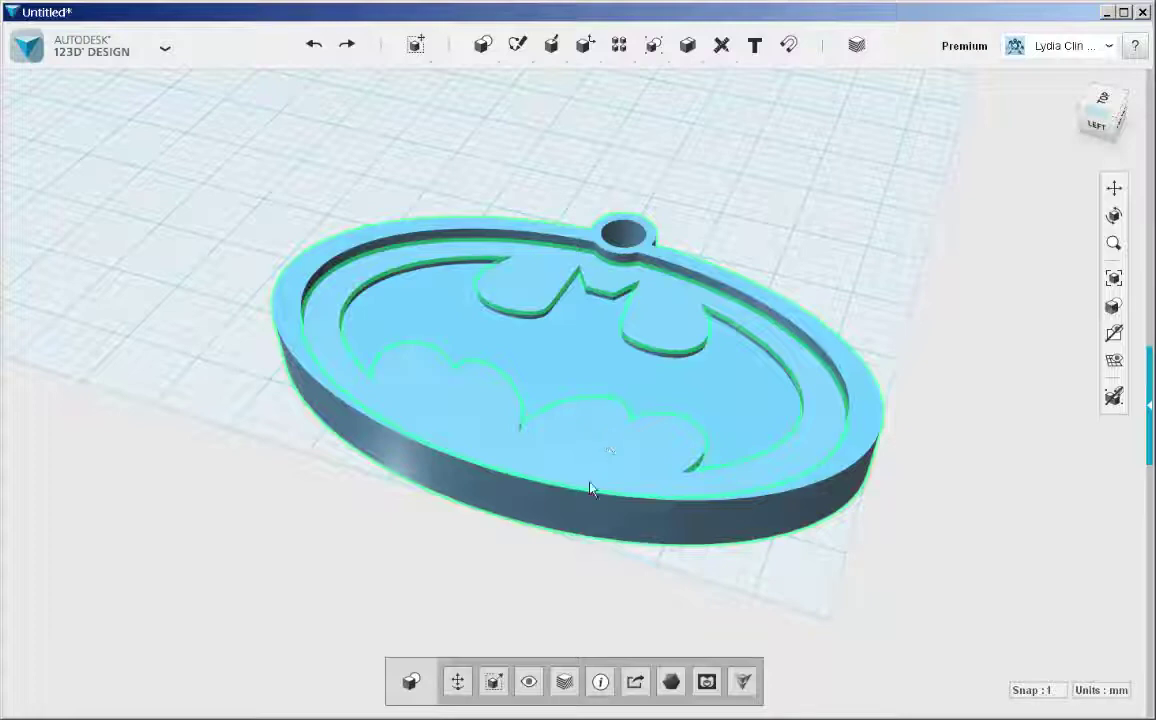
Send the merged emblem to Meshmixer and rotate it -90° about the X axis so it lies flat.
click(671, 687)
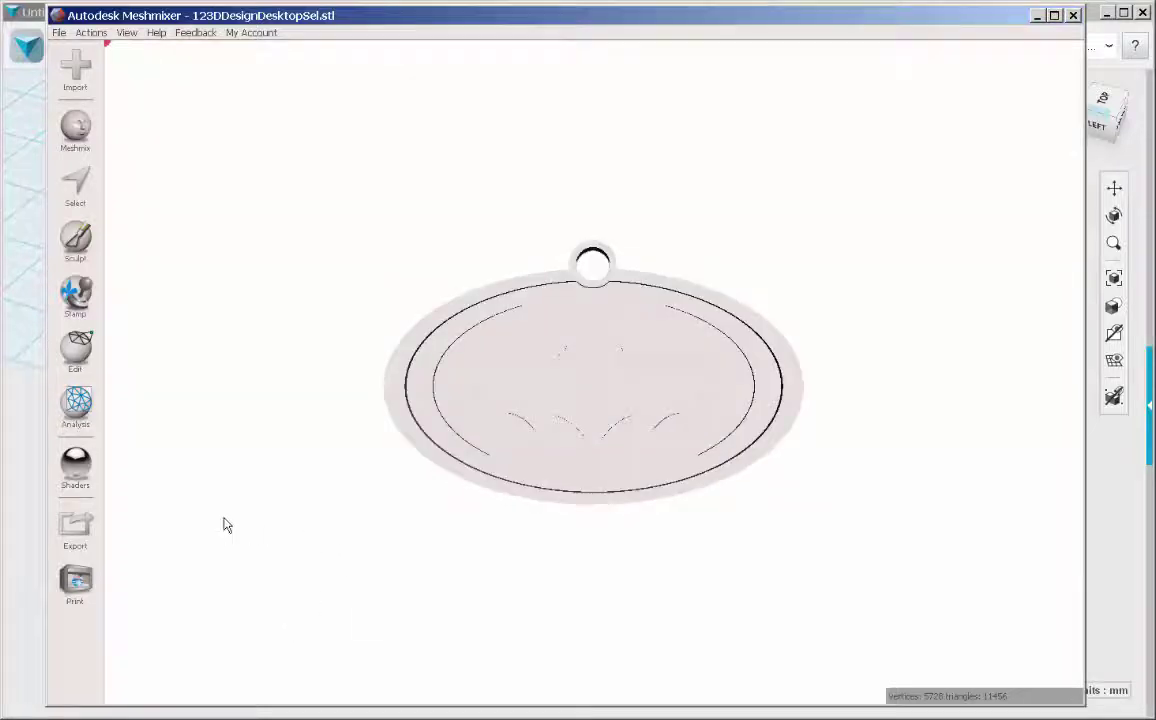
right_drag(616, 587, 478, 611)
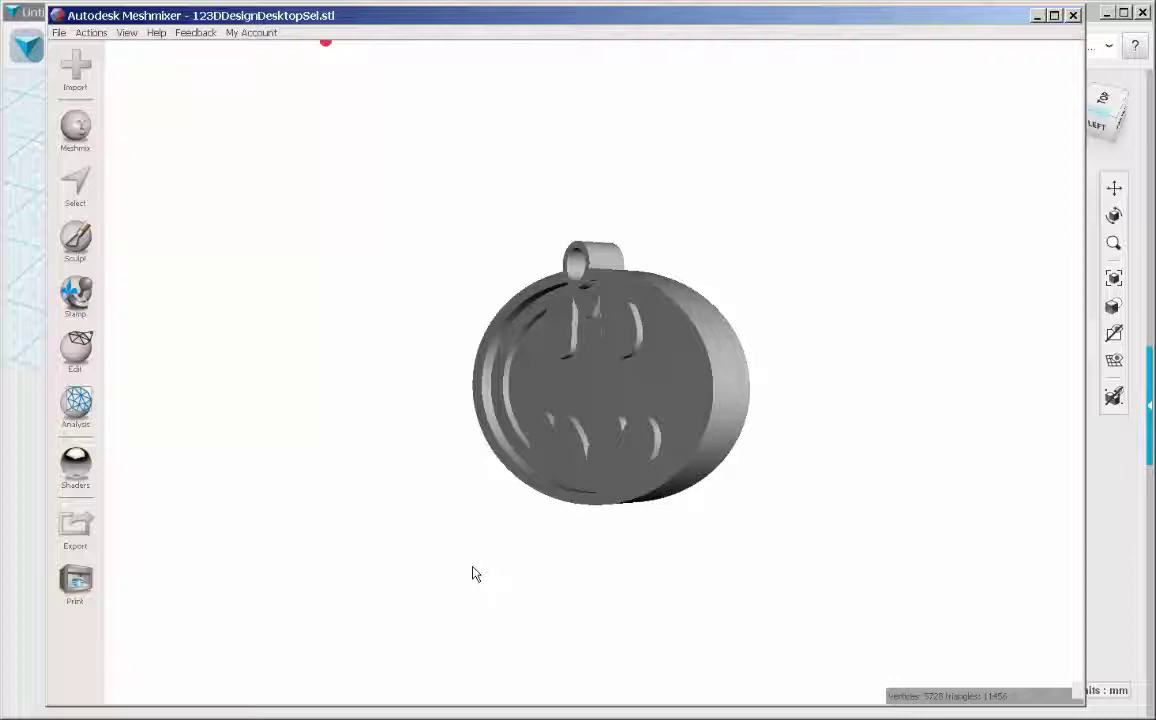
key(ctrl+t)
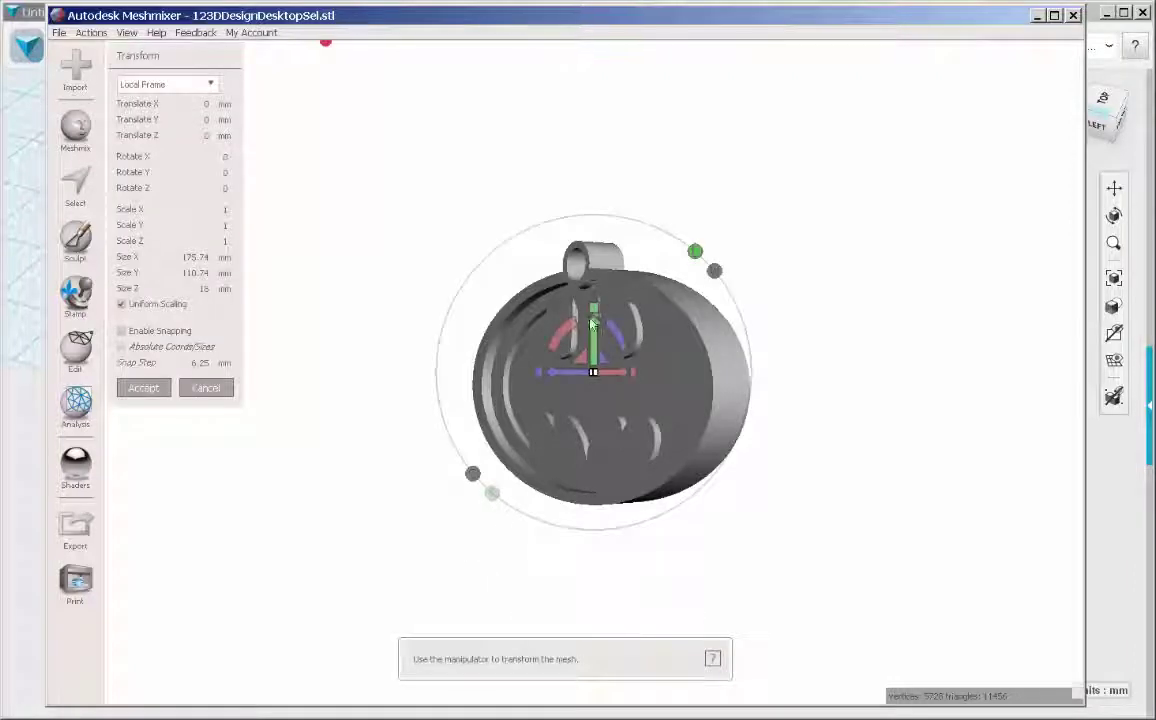
right_drag(668, 460, 610, 446)
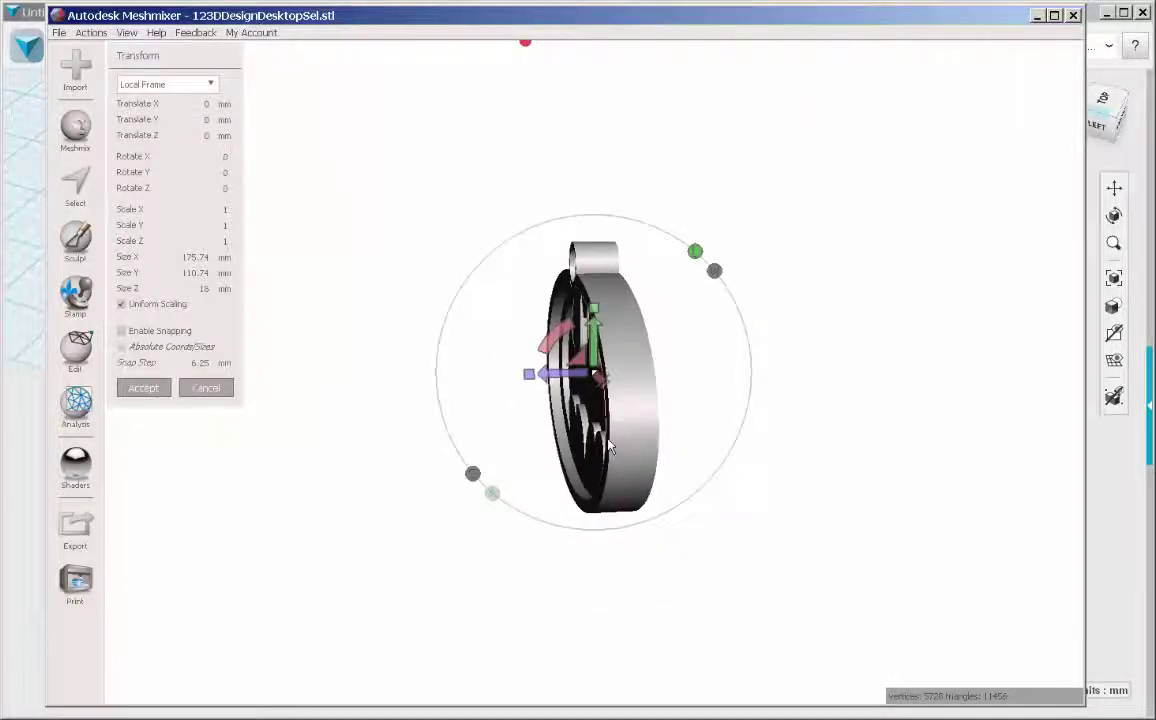
drag(540, 346, 660, 275)
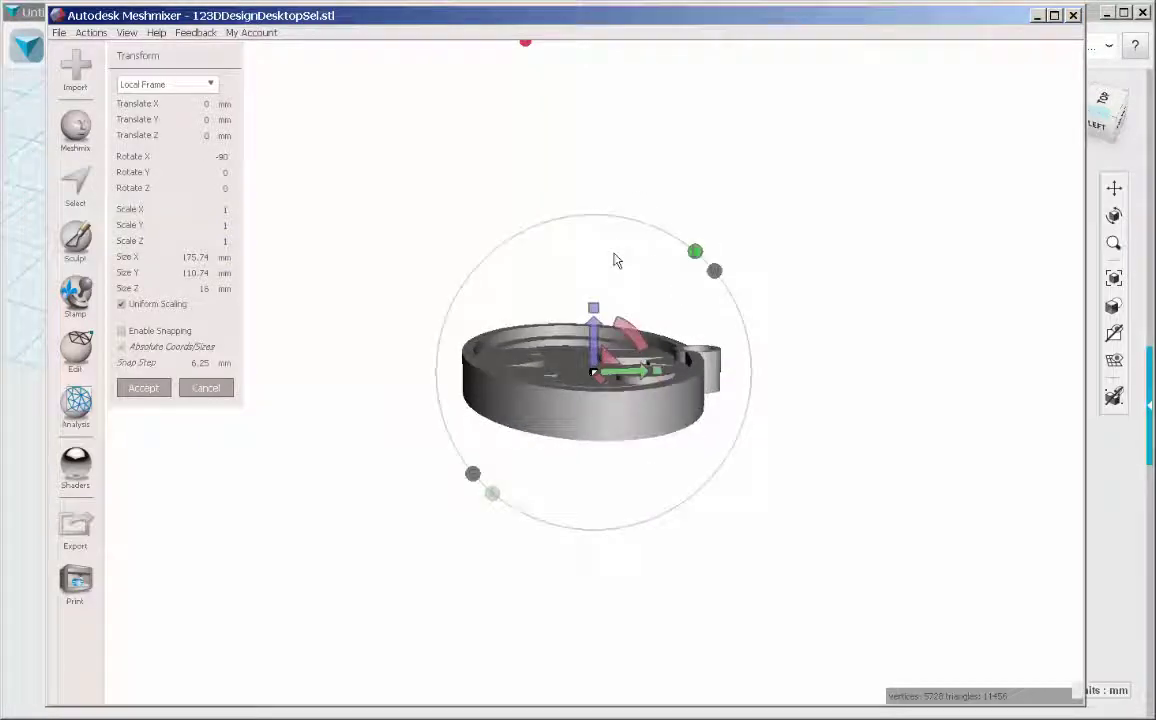
Move the emblem about 111.37 mm in Y and -14.5 mm in X, and scale it uniformly to about 0.378.
drag(593, 318, 593, 100)
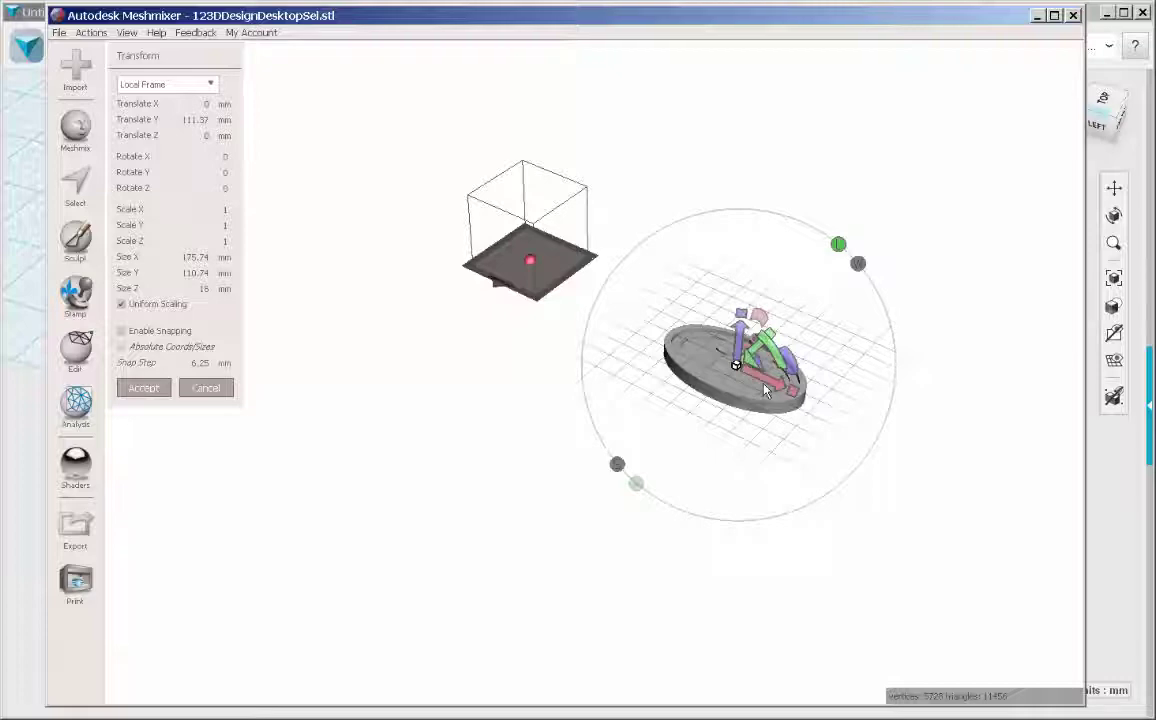
drag(764, 389, 731, 420)
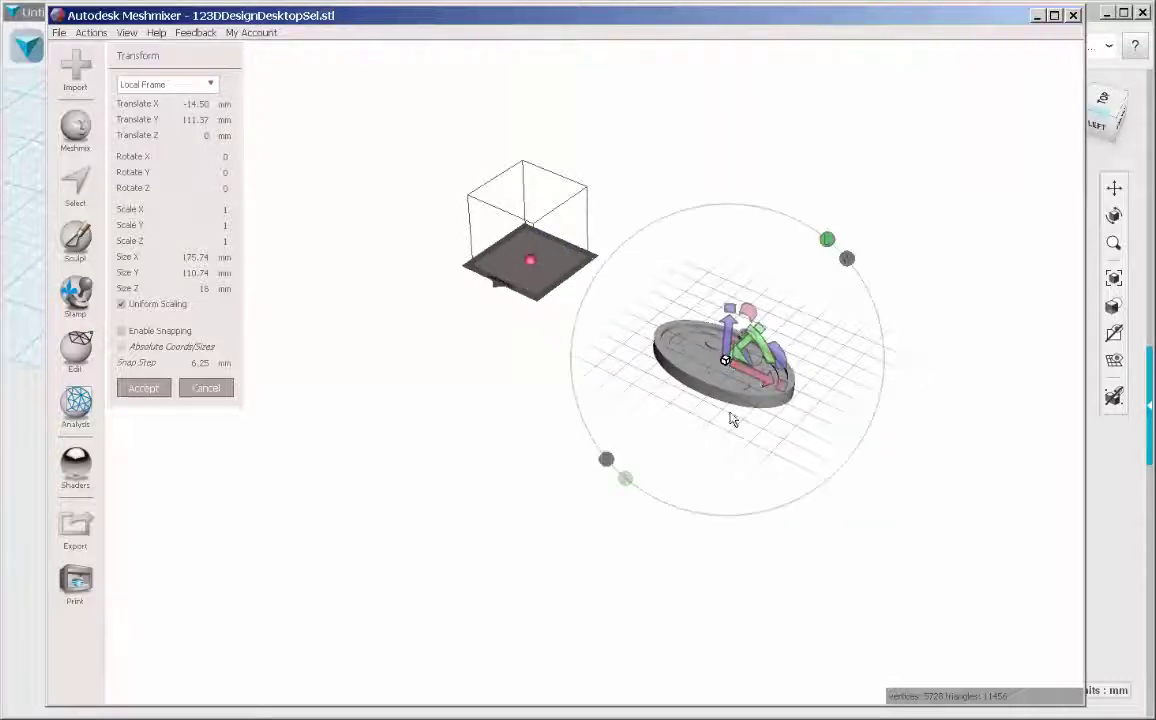
drag(725, 362, 459, 341)
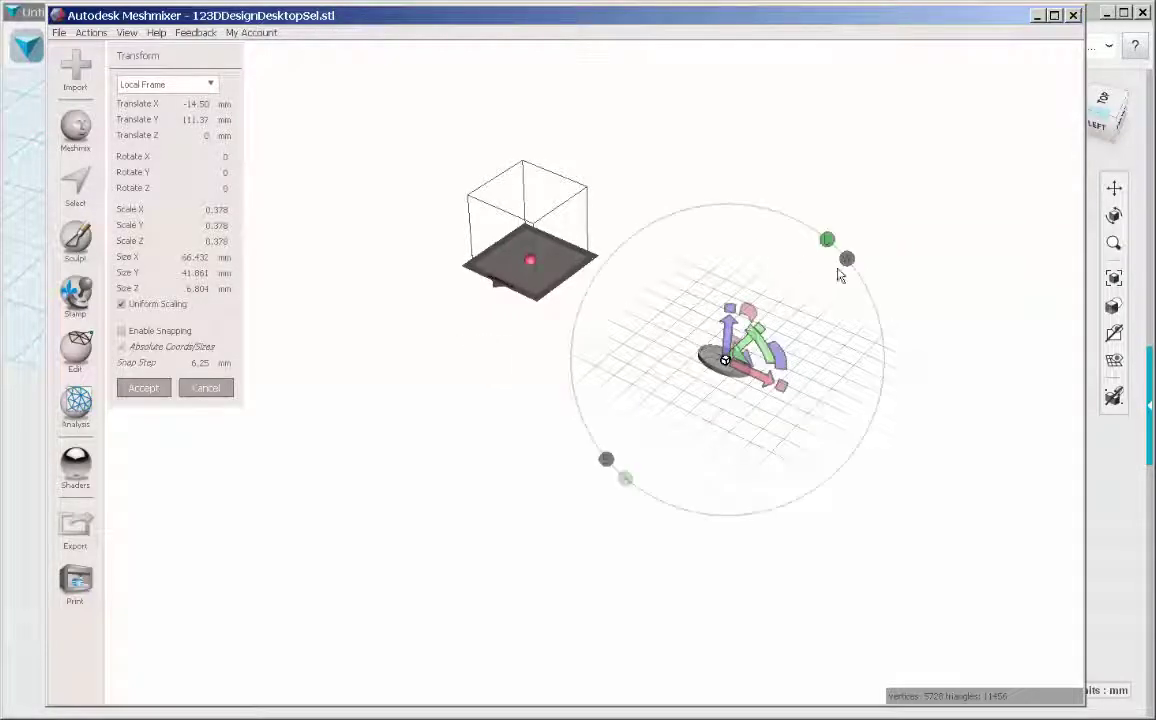
click(140, 389)
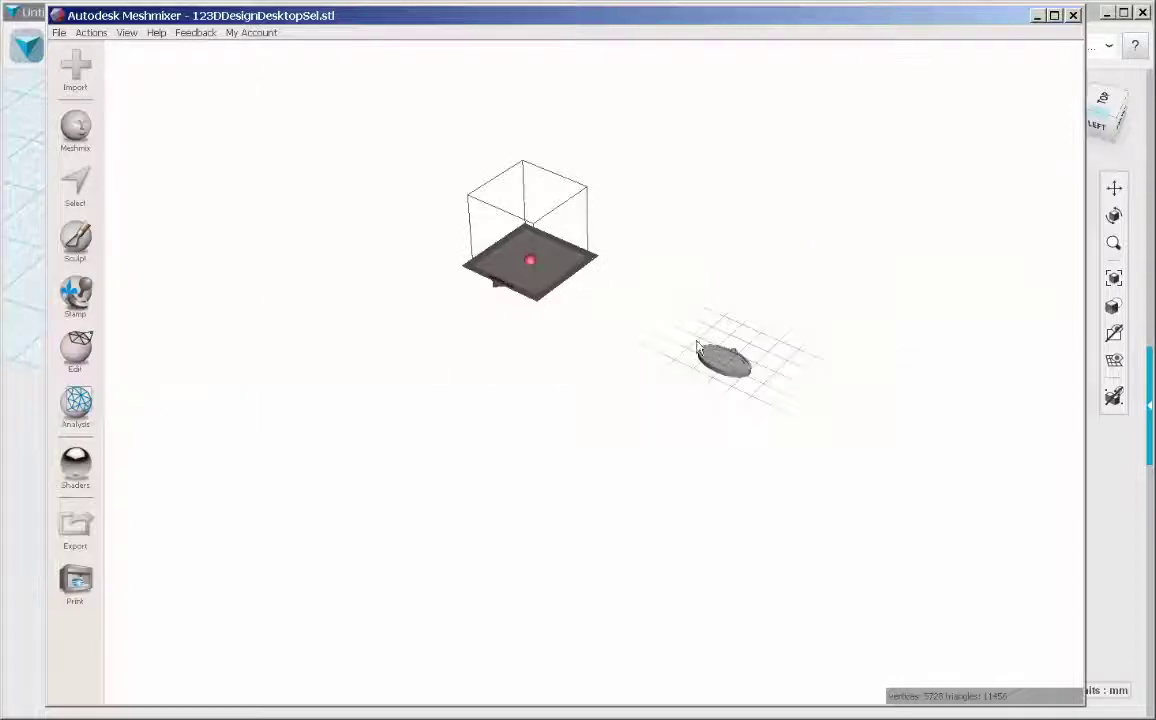
Move the scaled emblem about -309.8 mm in X onto the printer bed.
key(t)
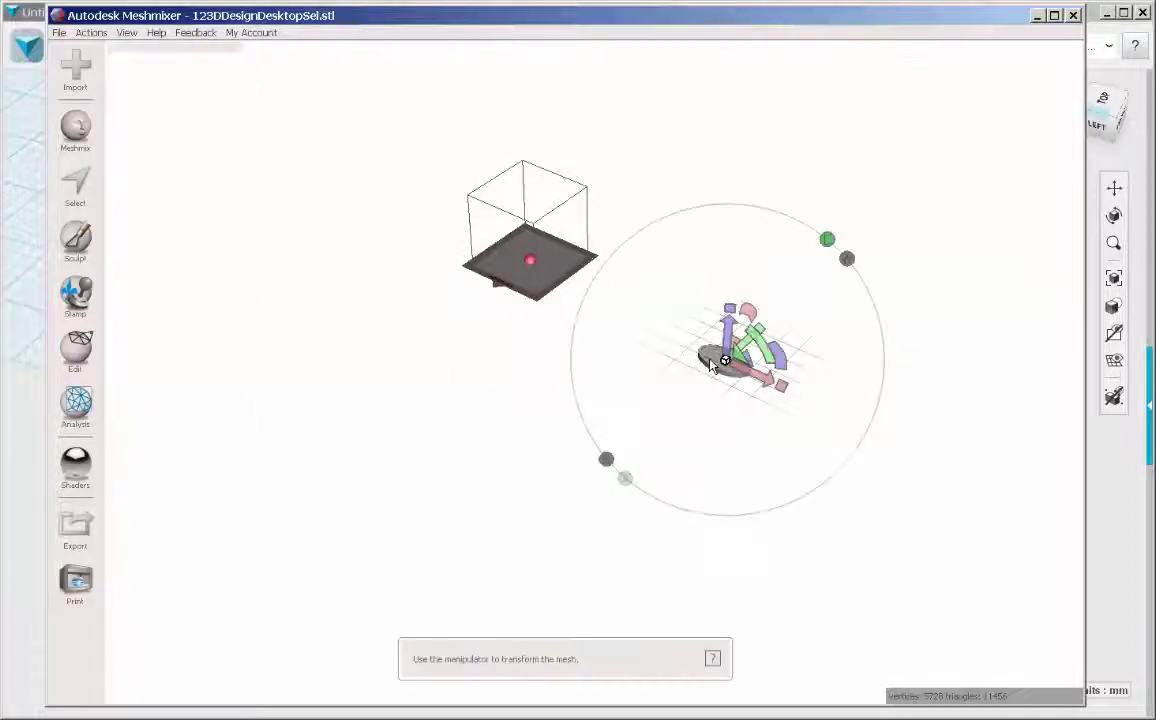
drag(763, 383, 538, 310)
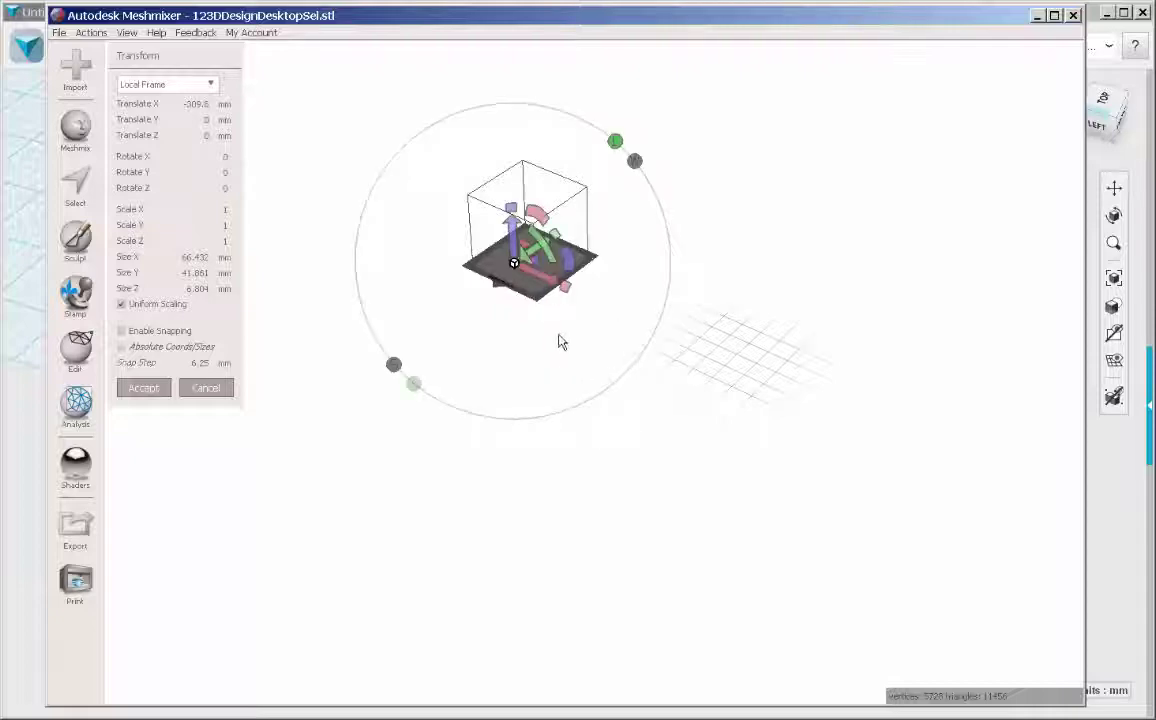
click(143, 388)
Set the pendant's overall X dimension to 40.43 mm in the scene units and dimensions.
click(75, 403)
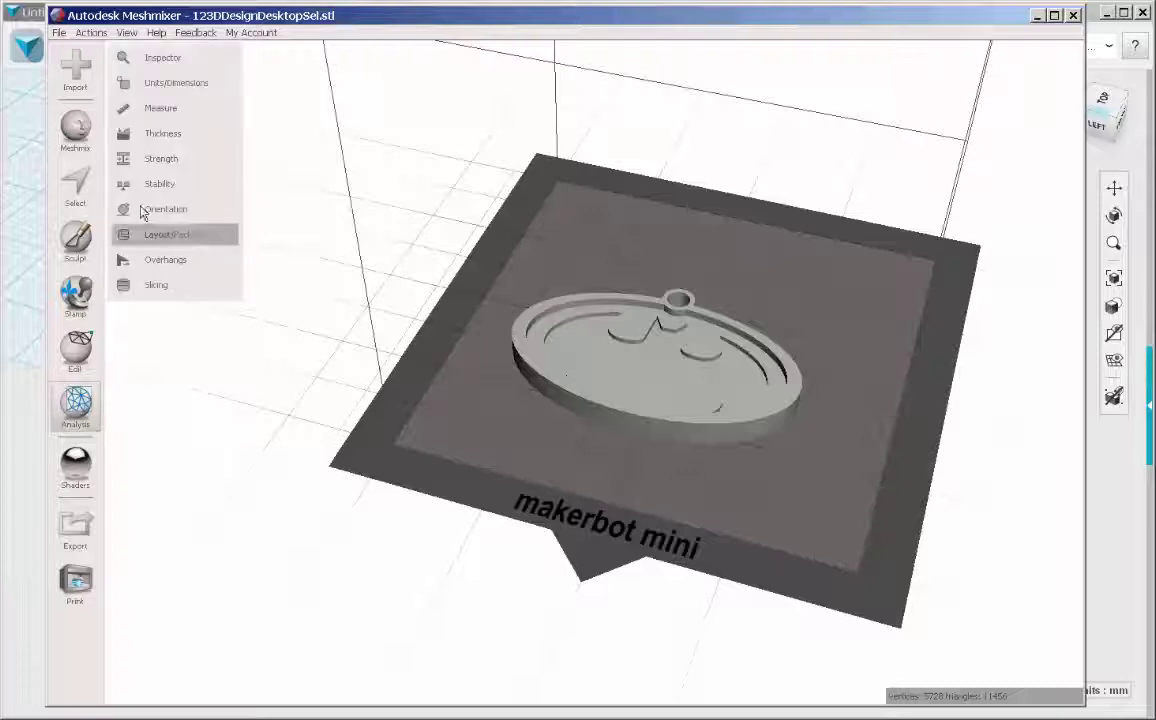
click(148, 79)
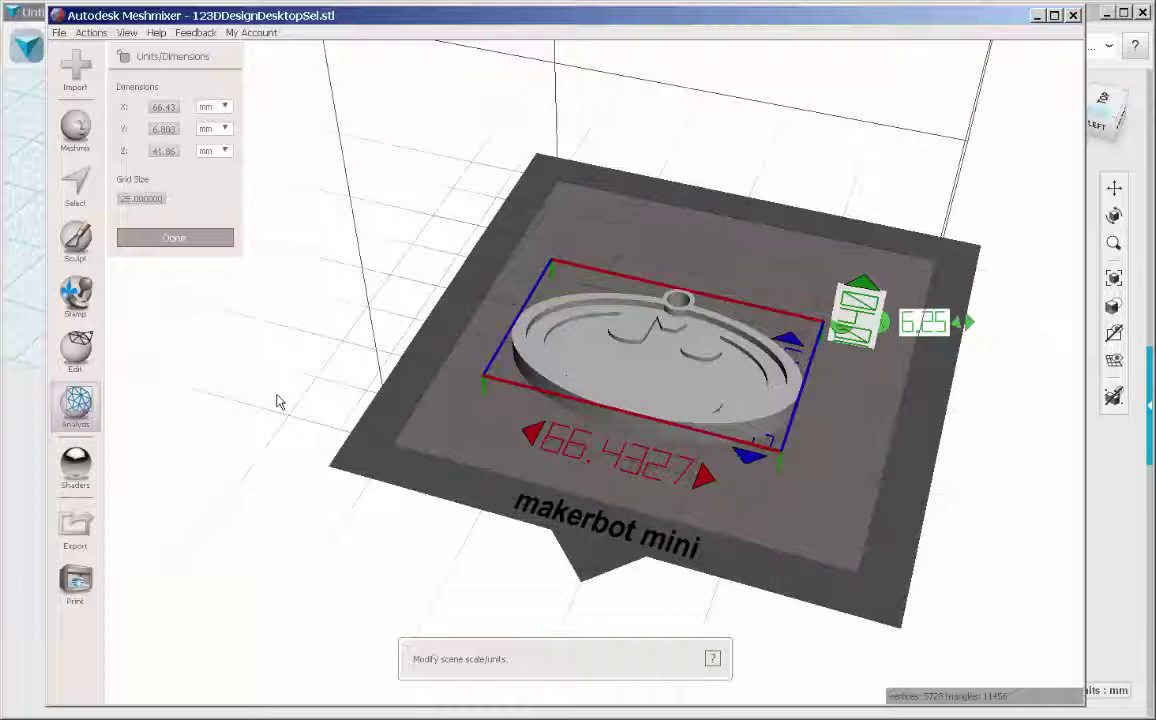
drag(164, 108, 124, 112)
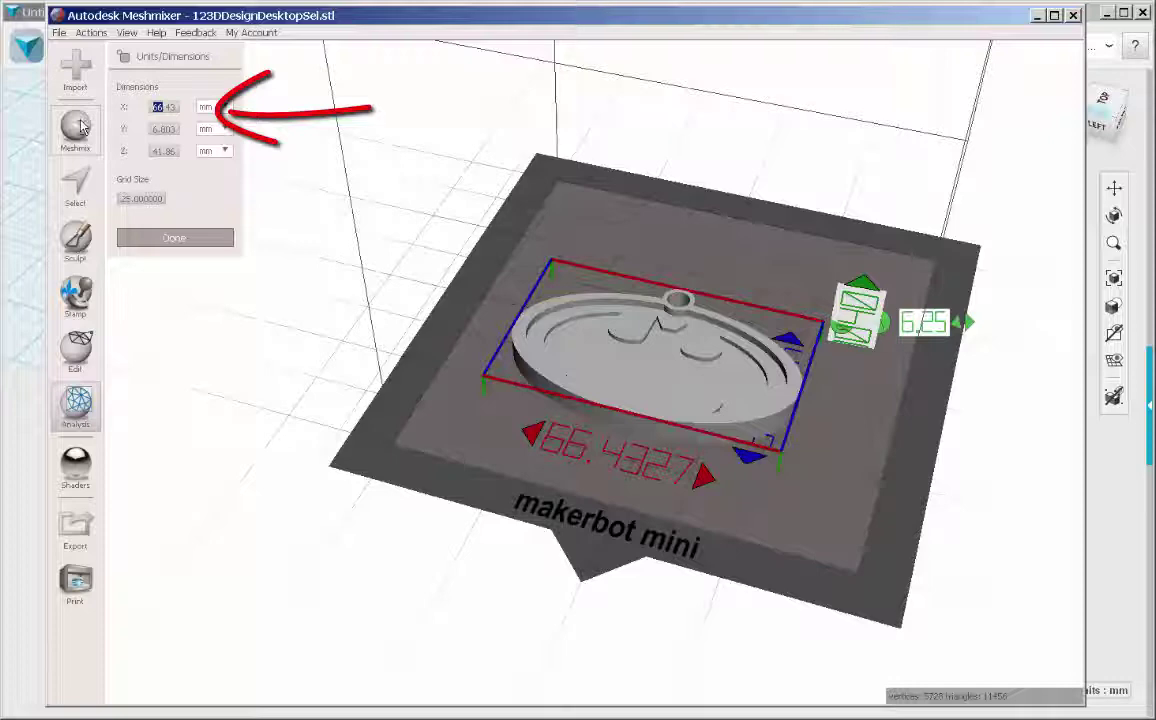
text(40)
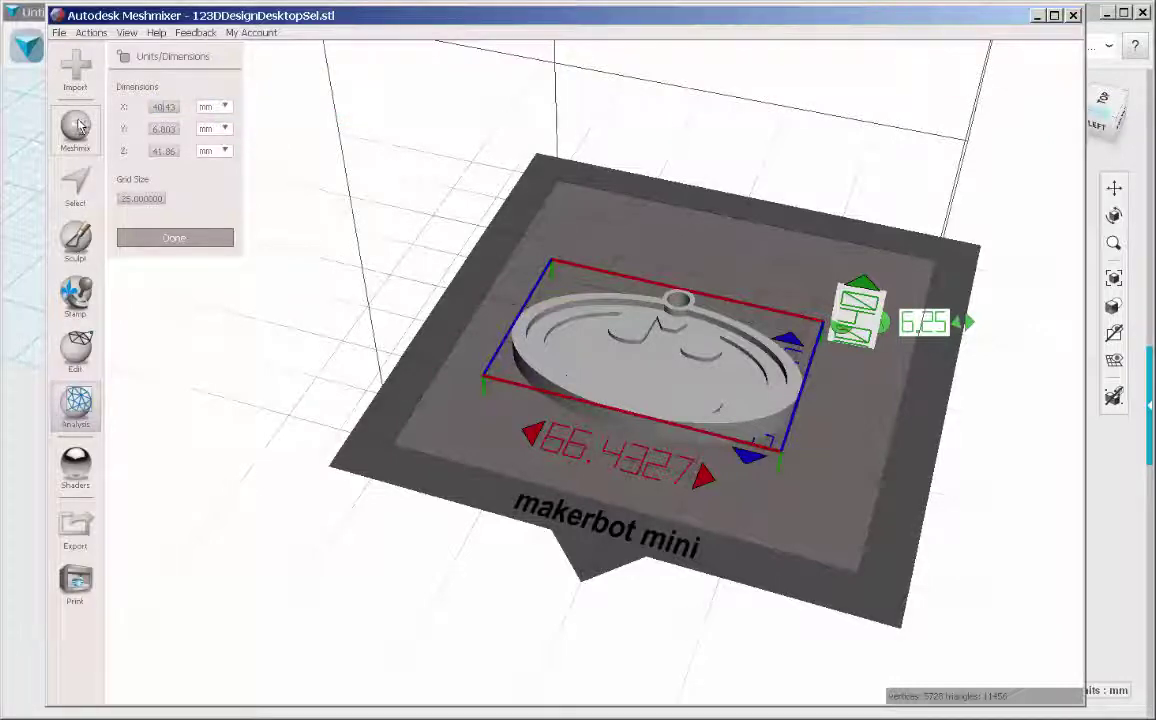
click(175, 237)
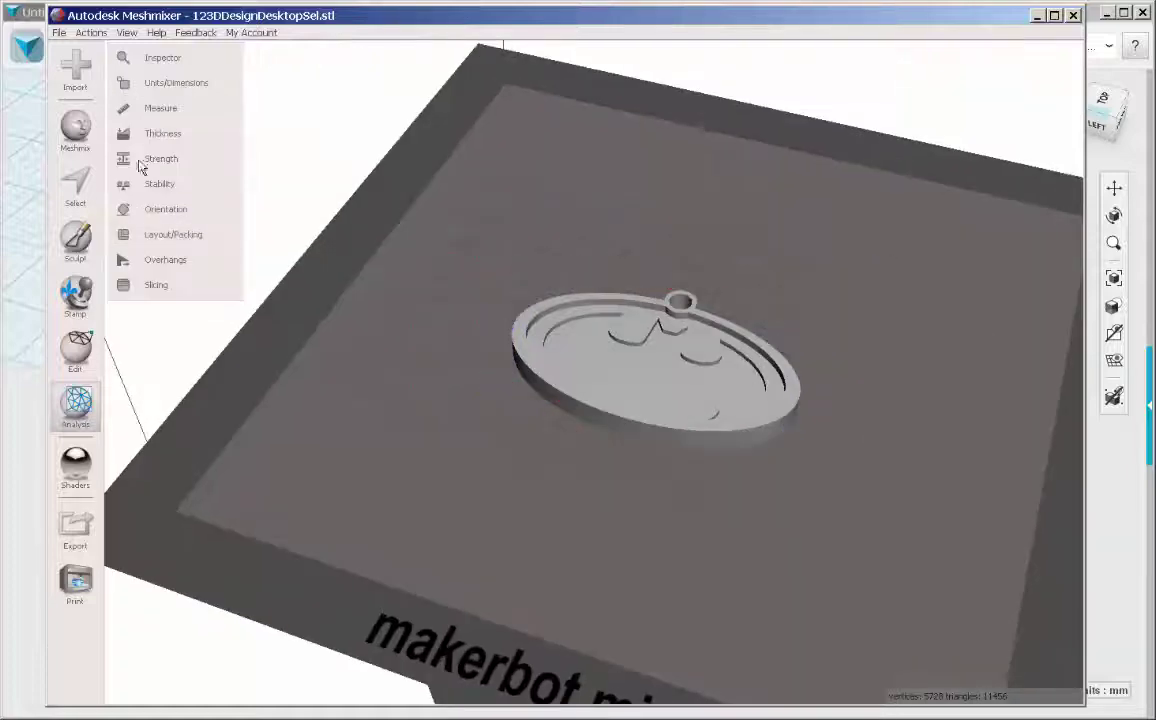
Run a thickness analysis on the pendant with the minimum thickness set to 0.
click(158, 137)
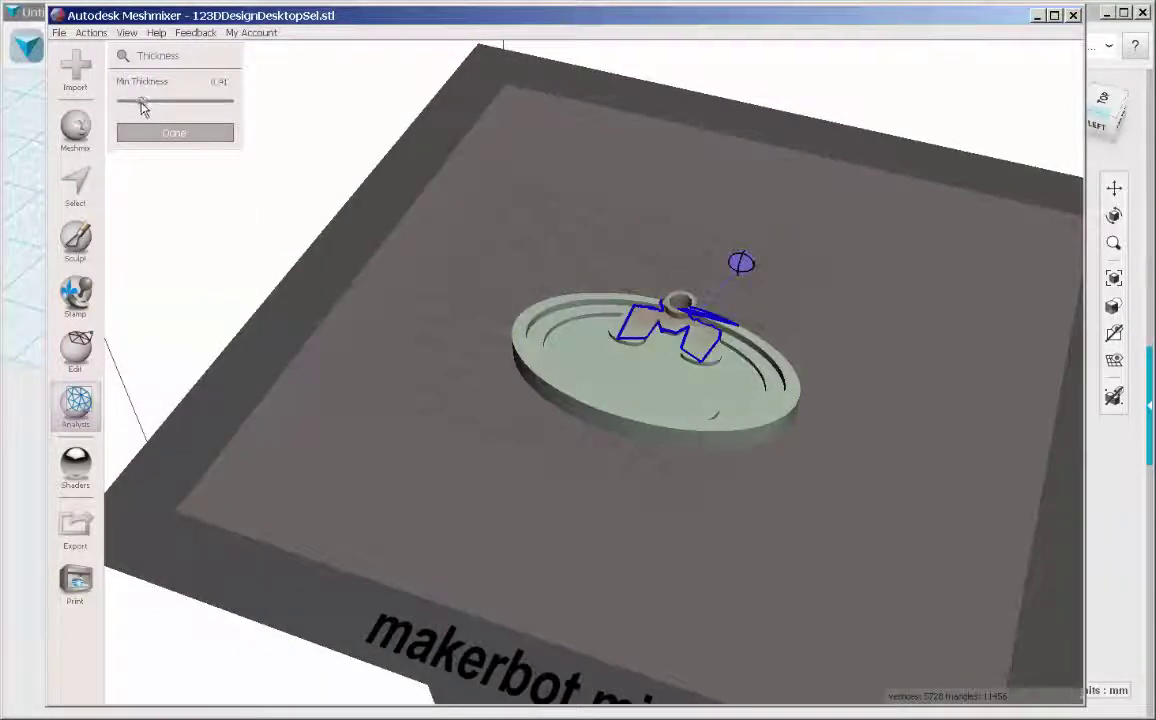
drag(143, 104, 85, 100)
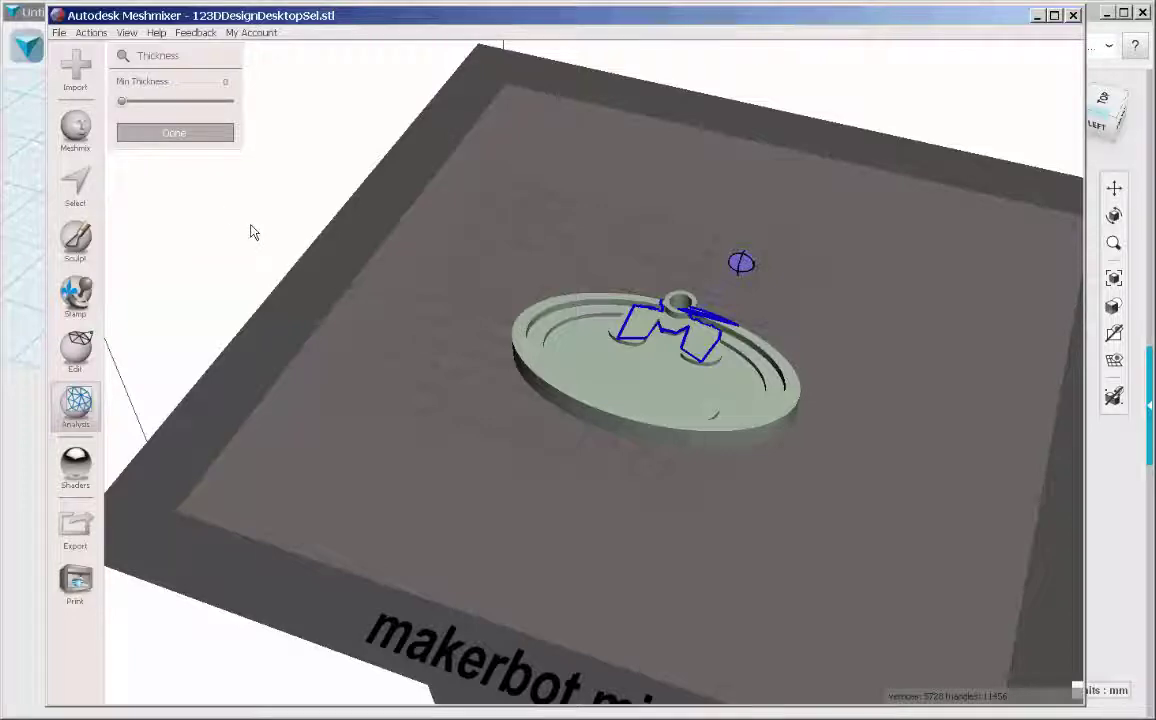
right_drag(251, 226, 155, 135)
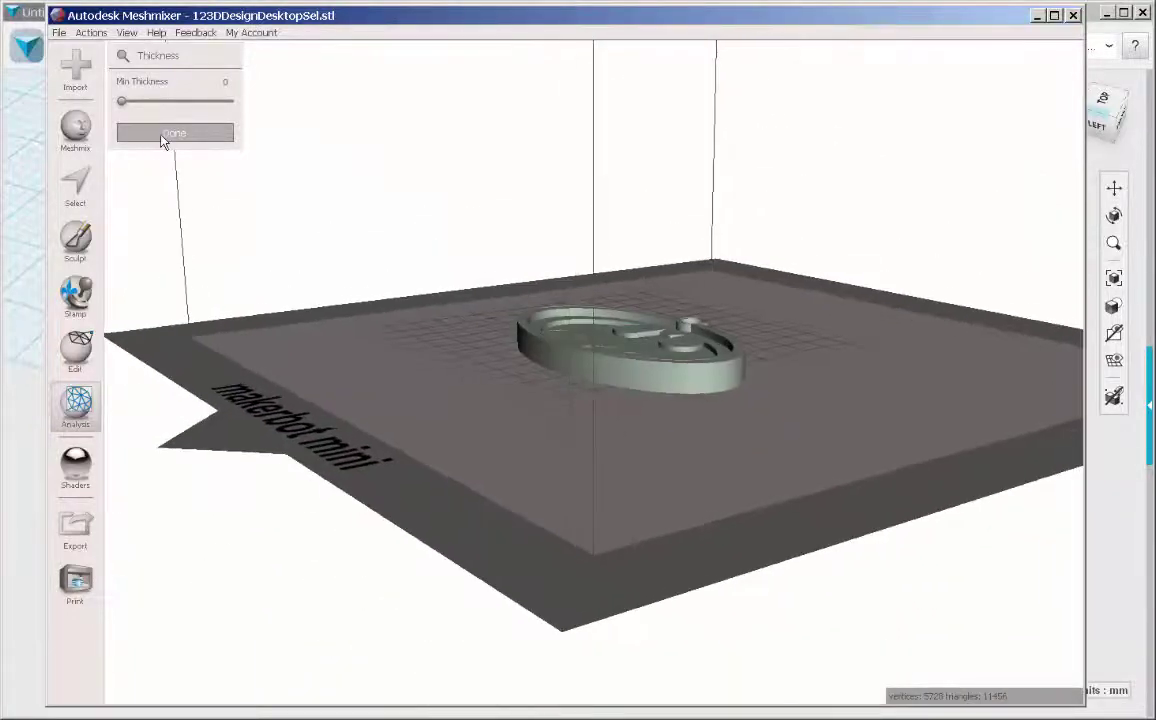
click(157, 135)
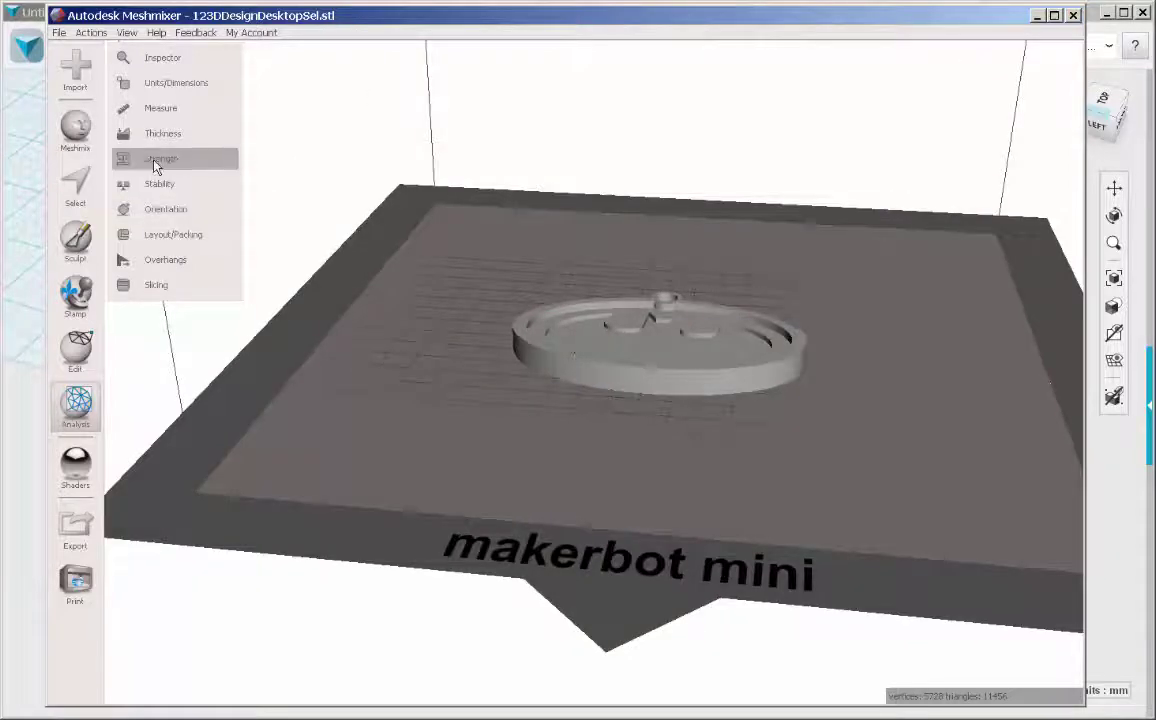
Run a strength analysis on the pendant and accept the upward print direction in the orientation analysis.
click(155, 162)
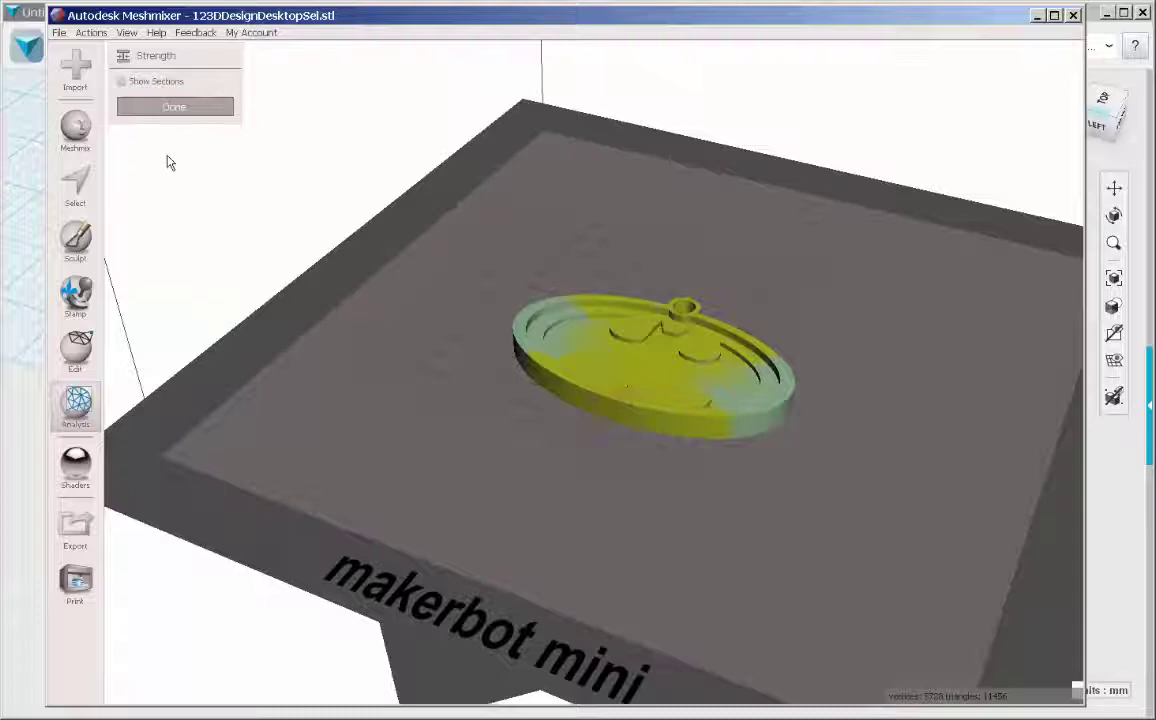
click(172, 107)
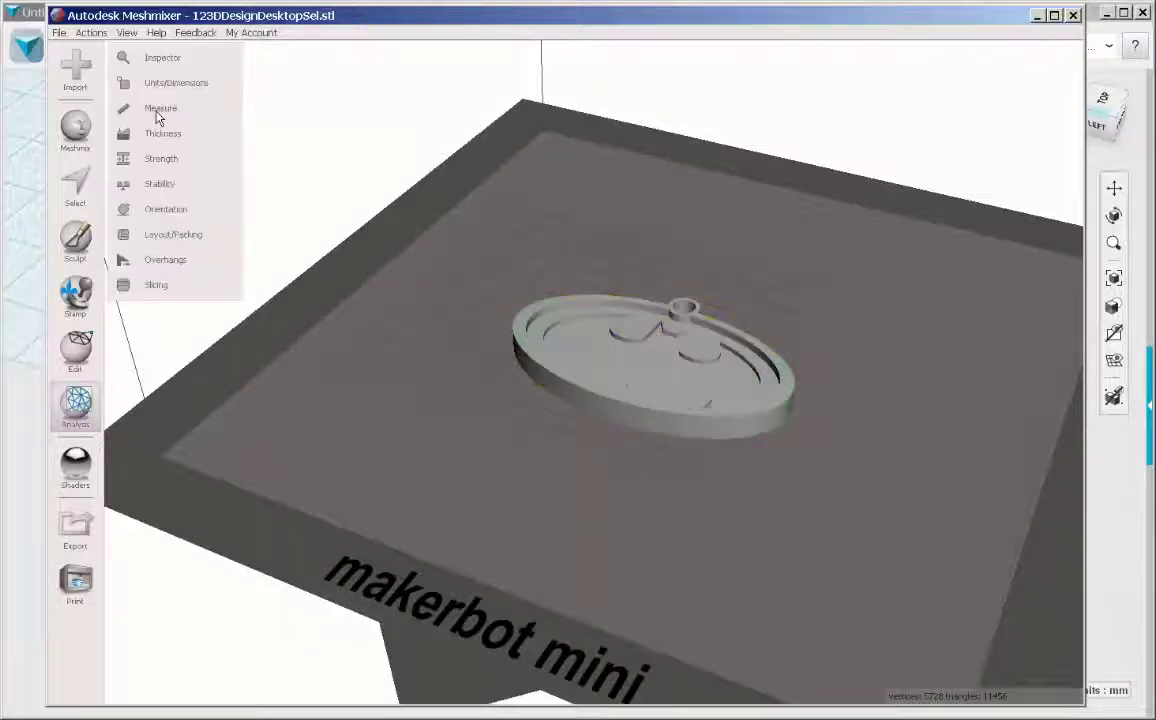
click(167, 210)
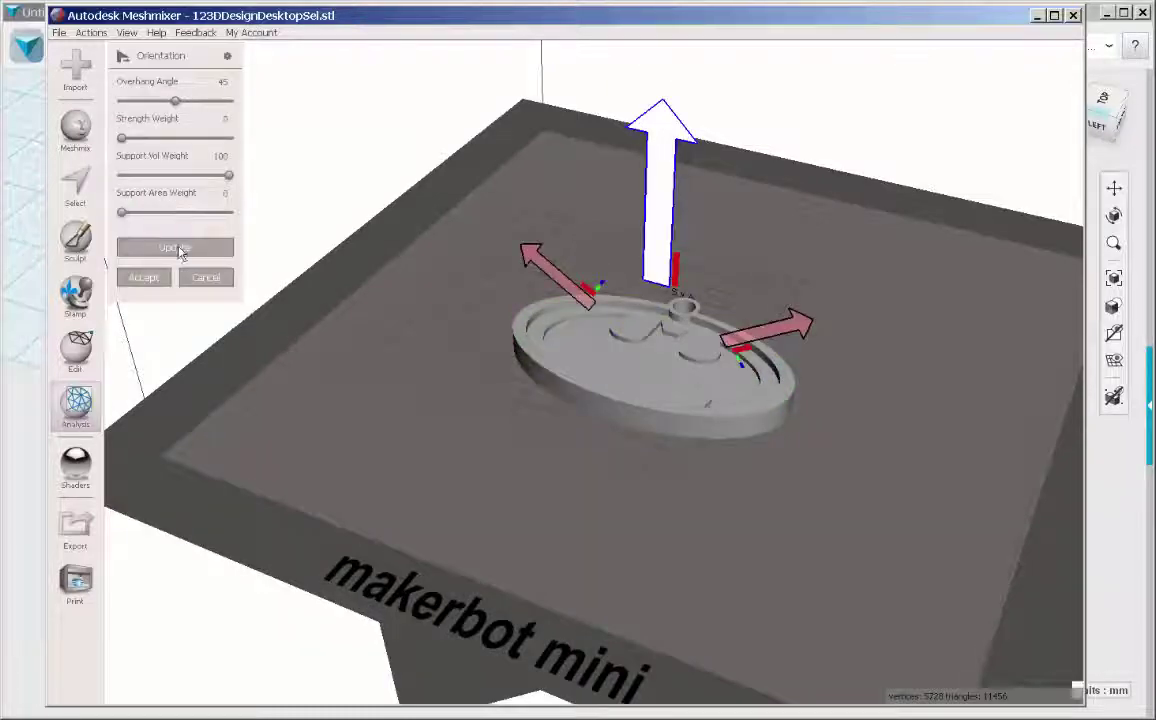
click(144, 280)
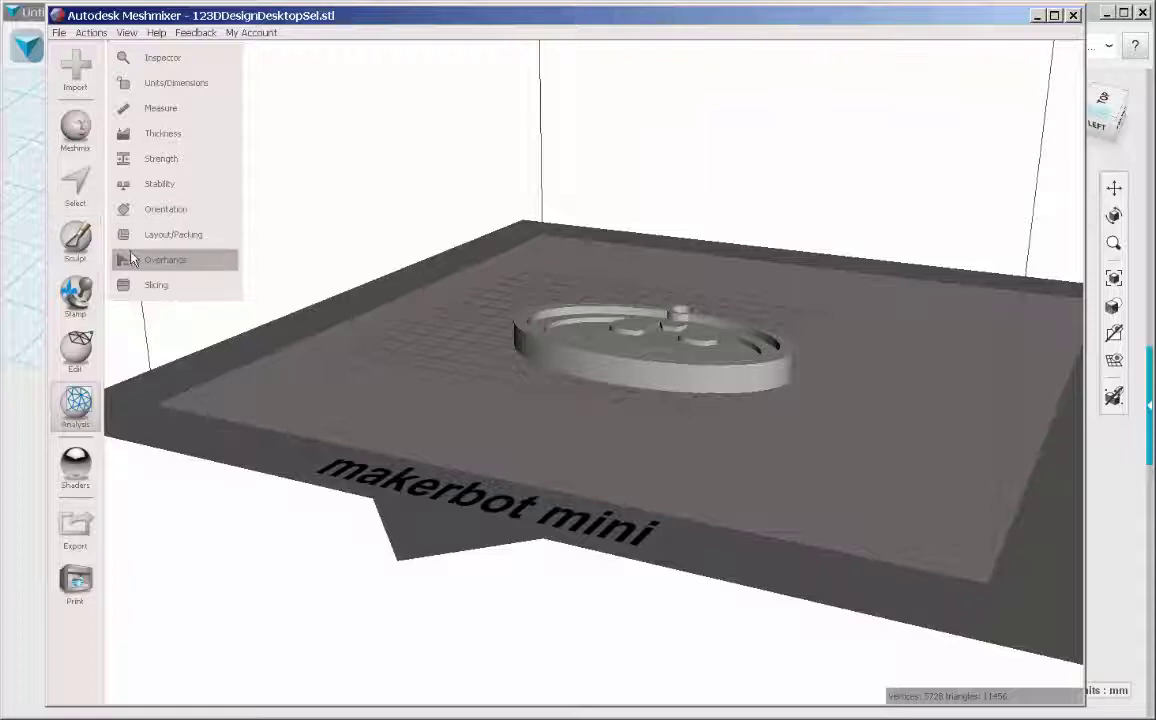
Inspect the pendant for overhangs without generating supports and switch to the print setup for the makerbot mini.
click(165, 264)
right_drag(369, 360, 400, 410)
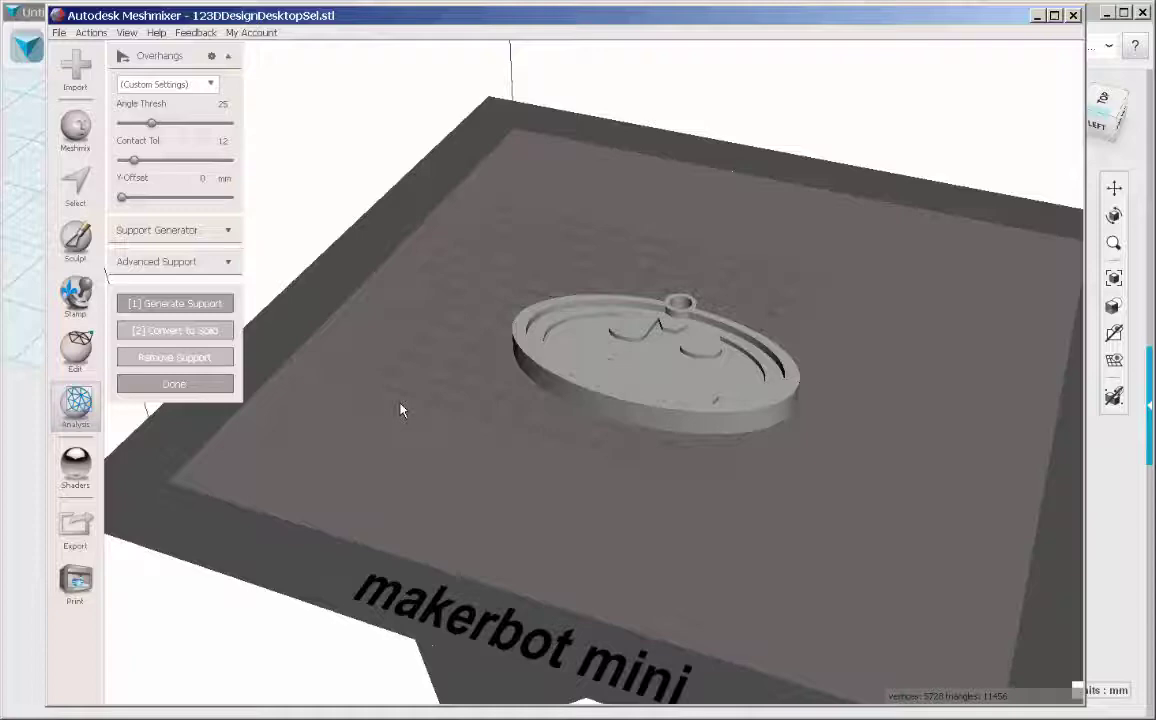
click(174, 385)
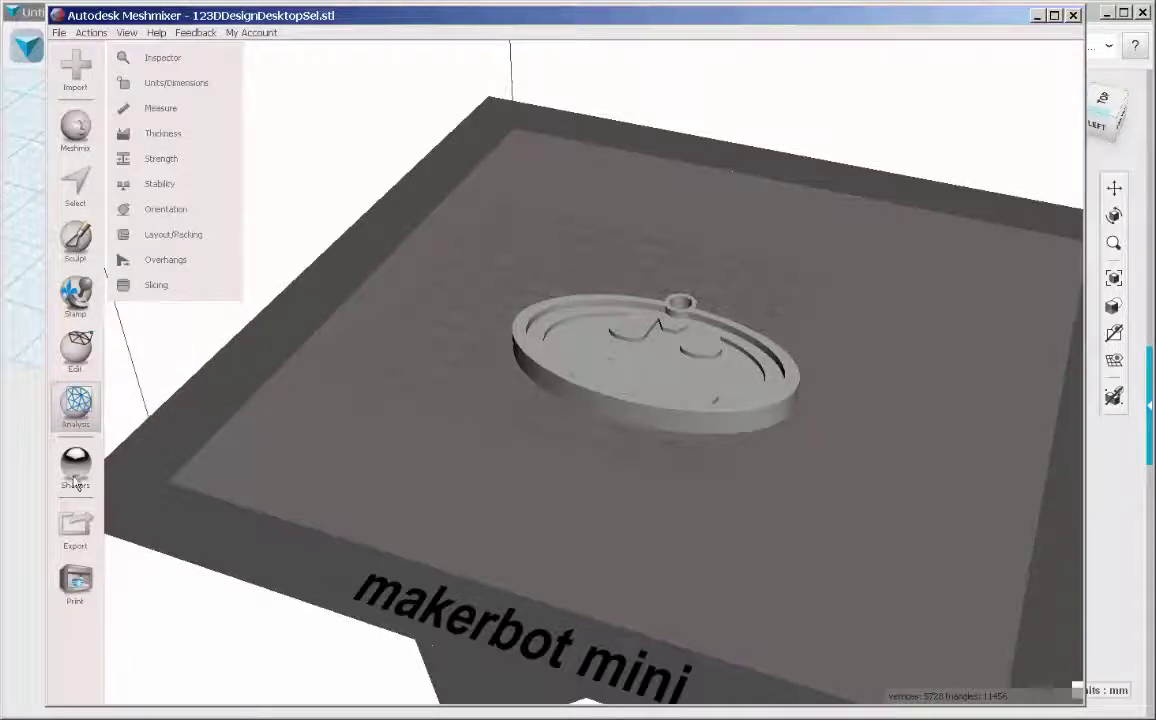
click(78, 582)
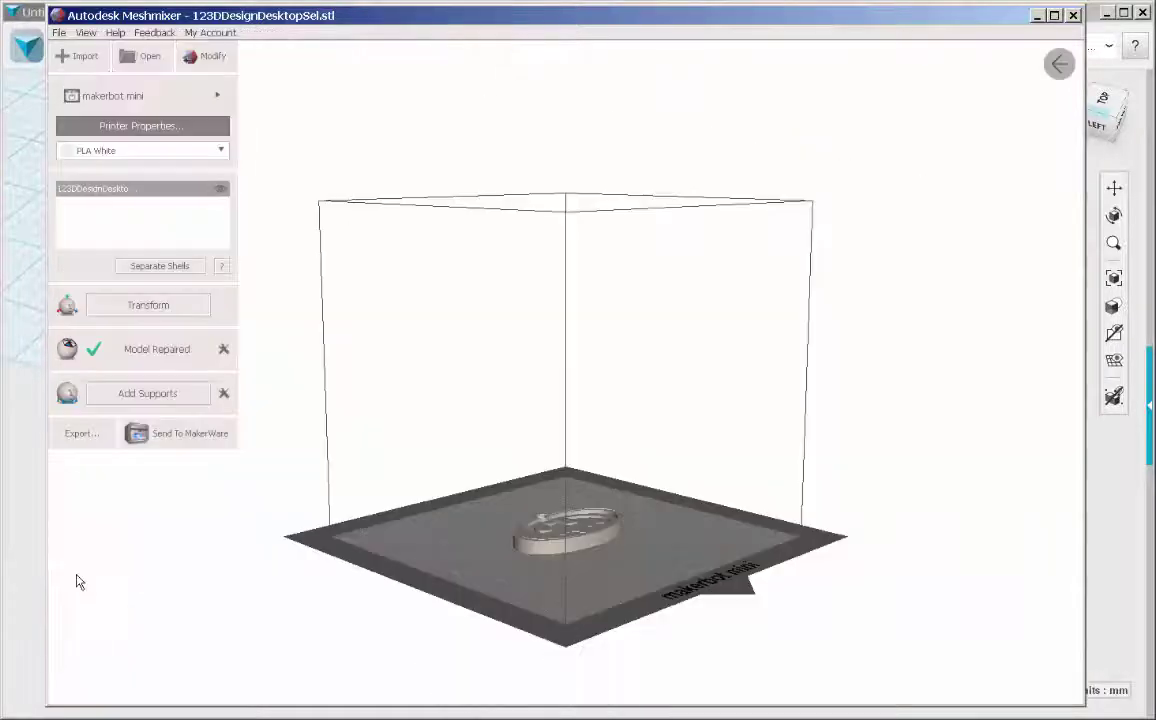